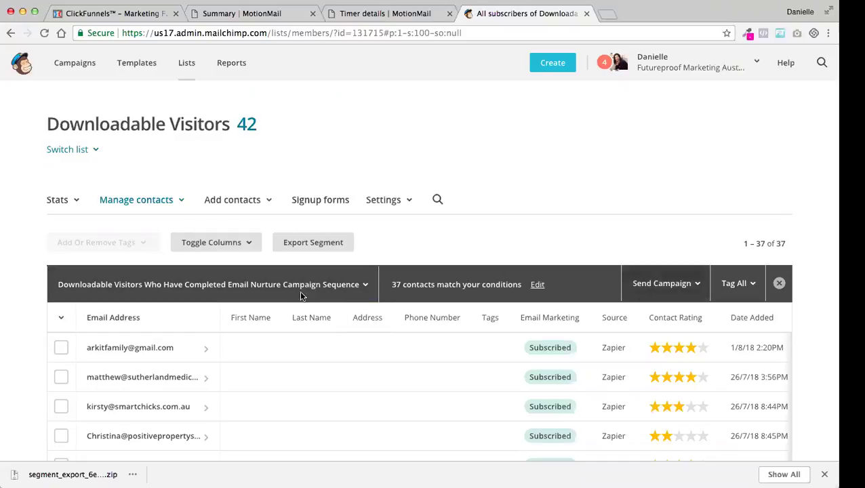
Switch from the Downloadable Visitors segment to the Webinar Visitors list
{"action": "left_click", "coordinate": [319, 248]}
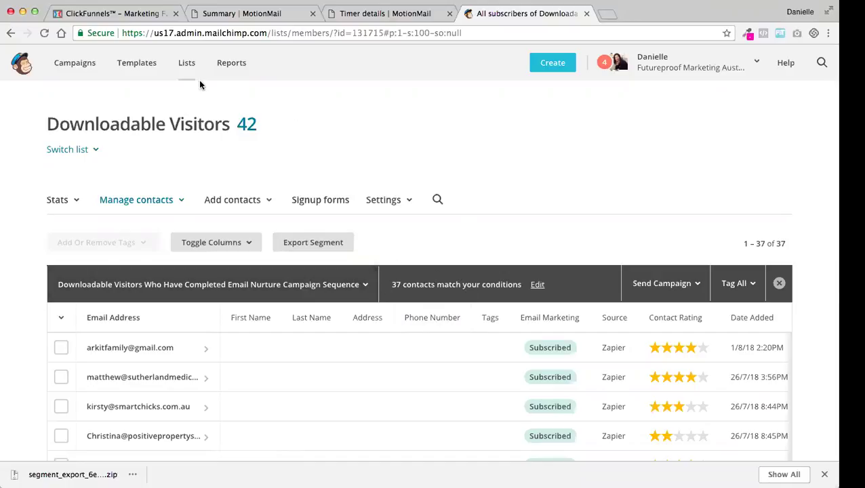
{"action": "left_click", "coordinate": [187, 66]}
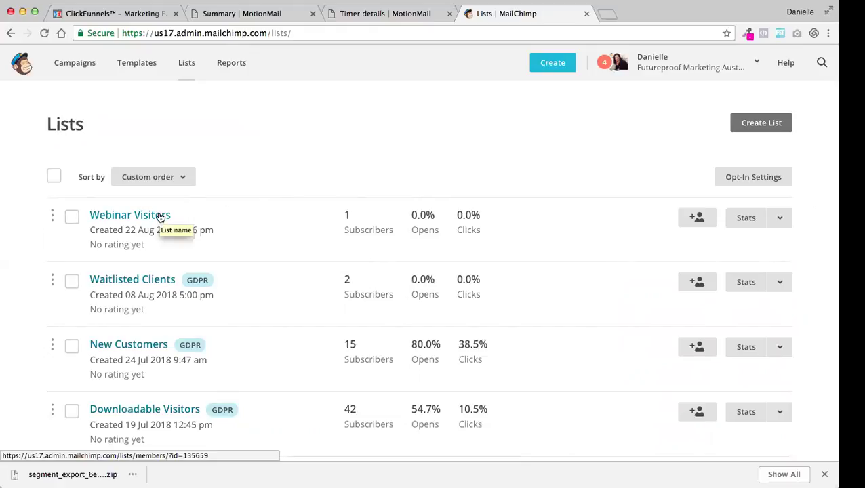
{"action": "left_click", "coordinate": [160, 216]}
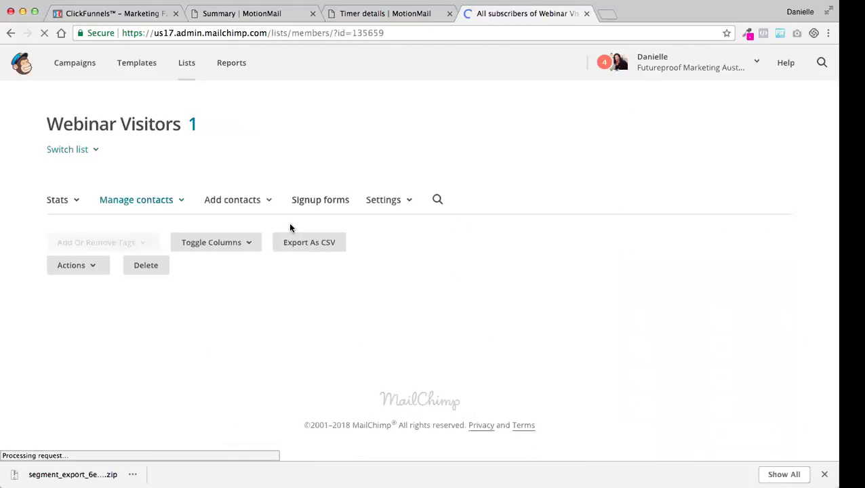
Start importing contacts into the Webinar Visitors list from a CSV or tab-delimited text file and browse for the file
{"action": "left_click", "coordinate": [245, 202]}
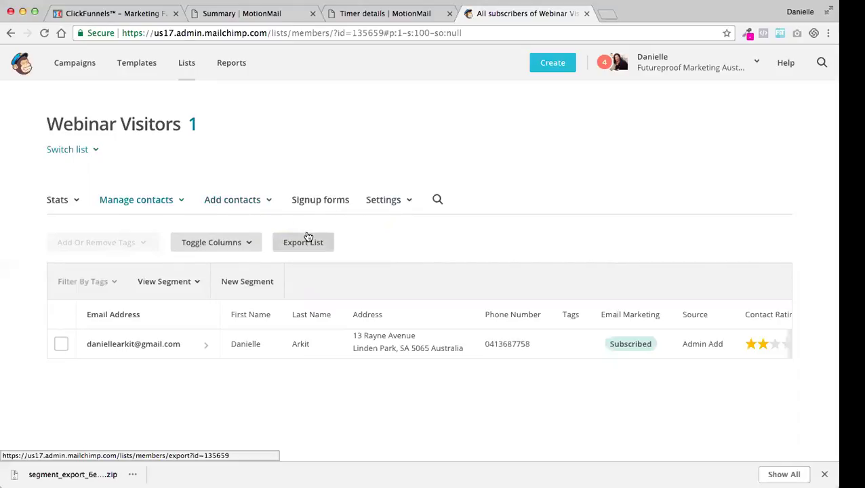
{"action": "left_click", "coordinate": [269, 203]}
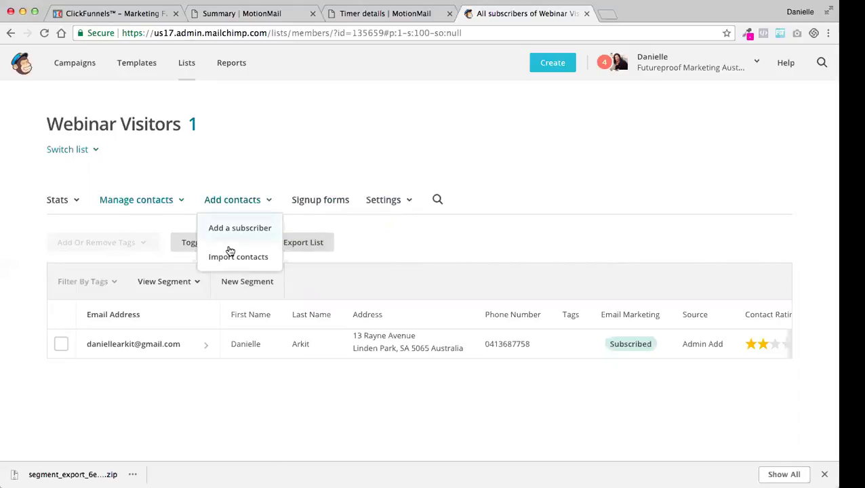
{"action": "left_click", "coordinate": [230, 256]}
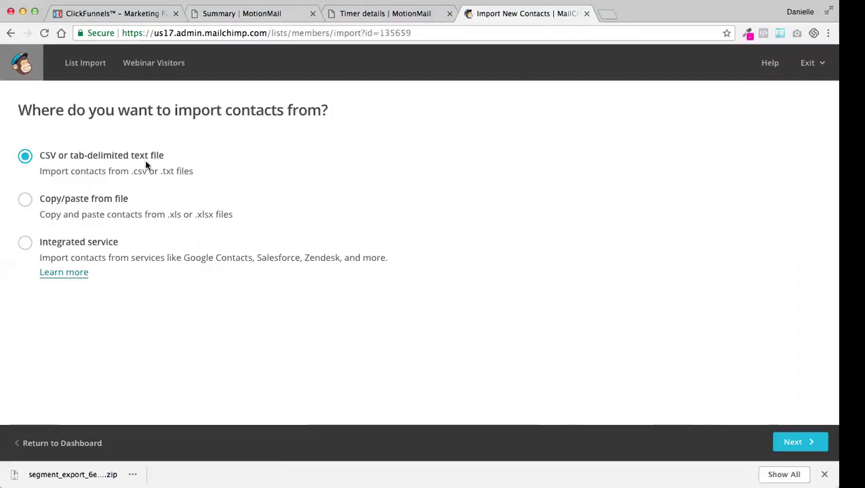
{"action": "left_click", "coordinate": [816, 446]}
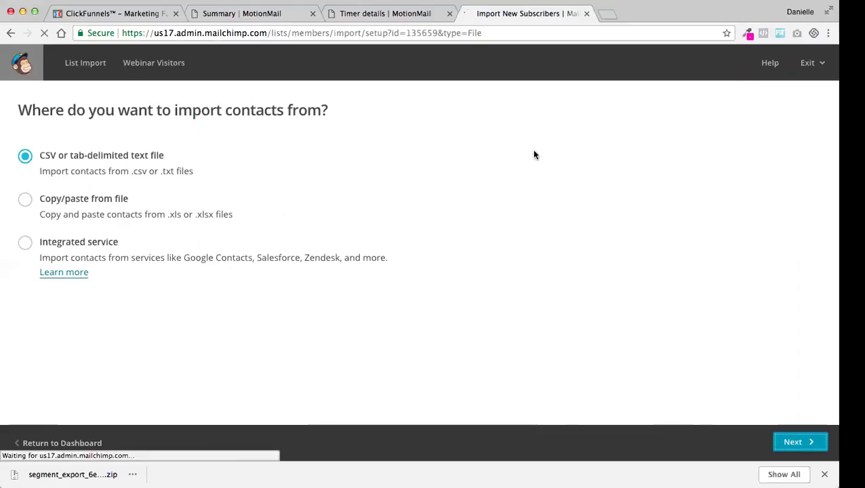
{"action": "left_click", "coordinate": [343, 170]}
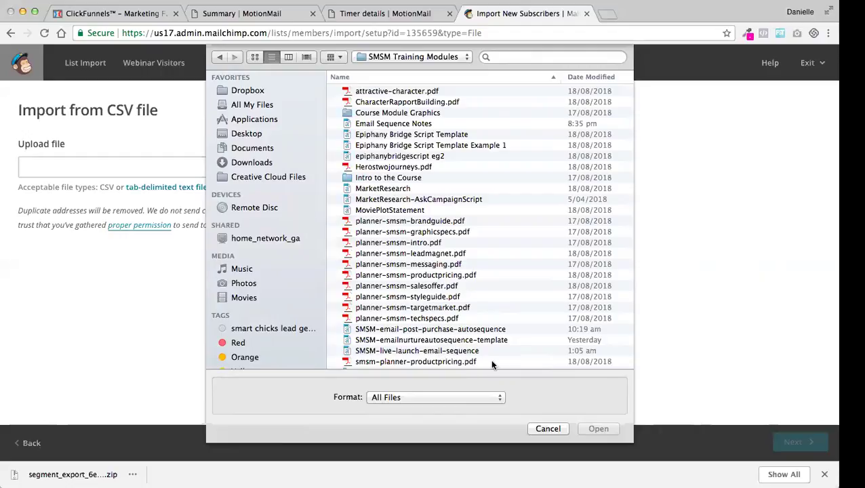
Look through the SMSM Training Modules folder for the exported contacts file
{"action": "left_click", "coordinate": [470, 362]}
{"action": "key", "text": "Down"}
{"action": "key", "text": "Down"}
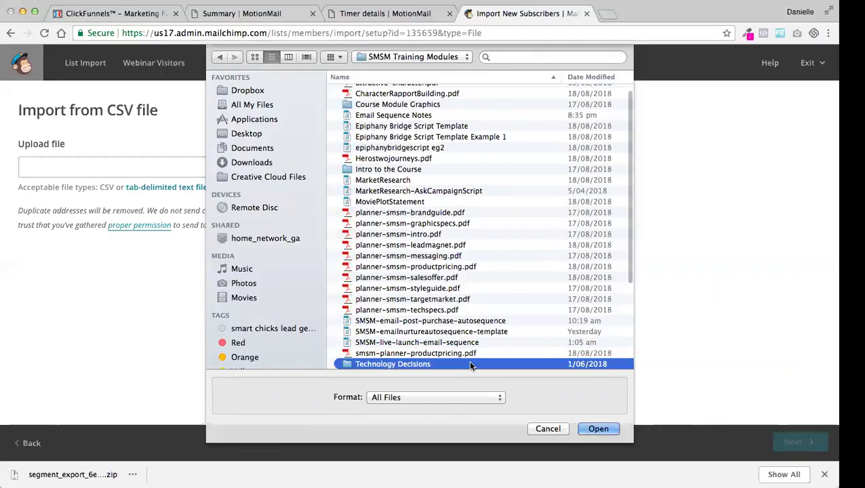
{"action": "key", "text": "Down"}
{"action": "key", "text": "Down"}
{"action": "key", "text": "Down"}
{"action": "key", "text": "Down"}
{"action": "key", "text": "Down"}
{"action": "key", "text": "Down"}
{"action": "key", "text": "Down"}
{"action": "key", "text": "Down"}
{"action": "key", "text": "Down"}
{"action": "key", "text": "Down"}
{"action": "key", "text": "Down"}
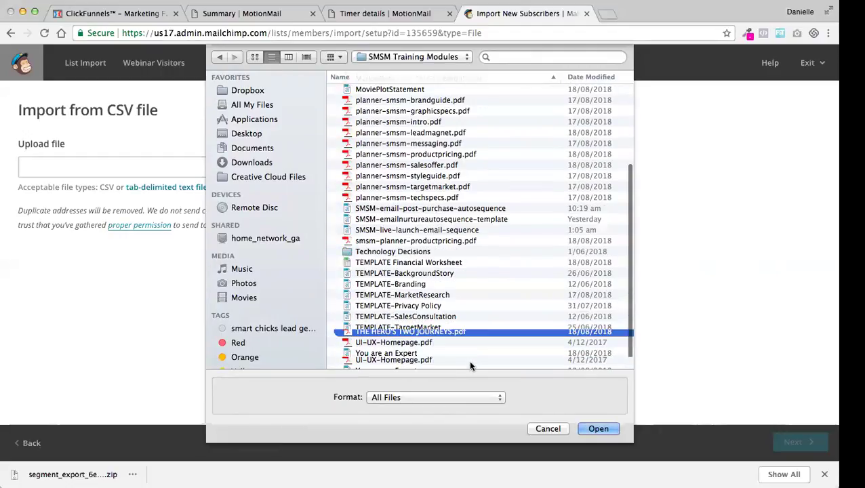
{"action": "key", "text": "Up"}
{"action": "key", "text": "Up"}
{"action": "key", "text": "Up"}
{"action": "key", "text": "Up"}
{"action": "key", "text": "Up"}
{"action": "key", "text": "Up"}
{"action": "key", "text": "Up"}
{"action": "key", "text": "Up"}
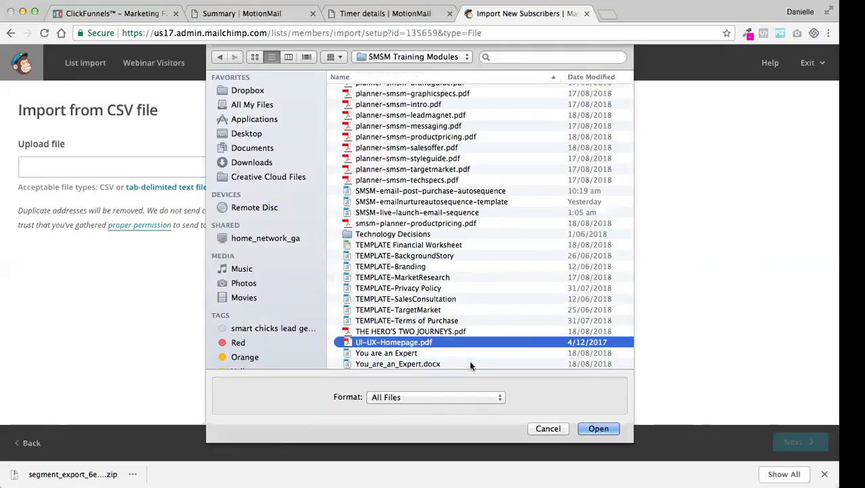
Choose subscribed_segment_export_6ea1caf0f3.csv from the Desktop and upload it for column matching
{"action": "left_click", "coordinate": [261, 134]}
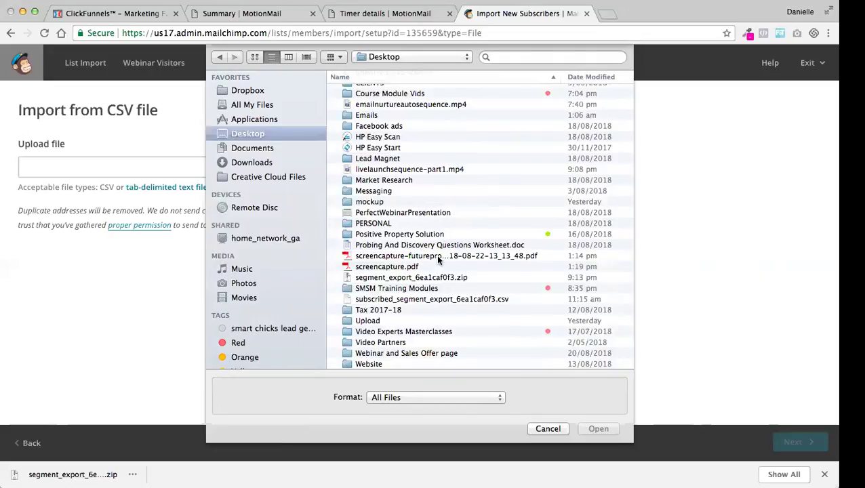
{"action": "left_click", "coordinate": [441, 278]}
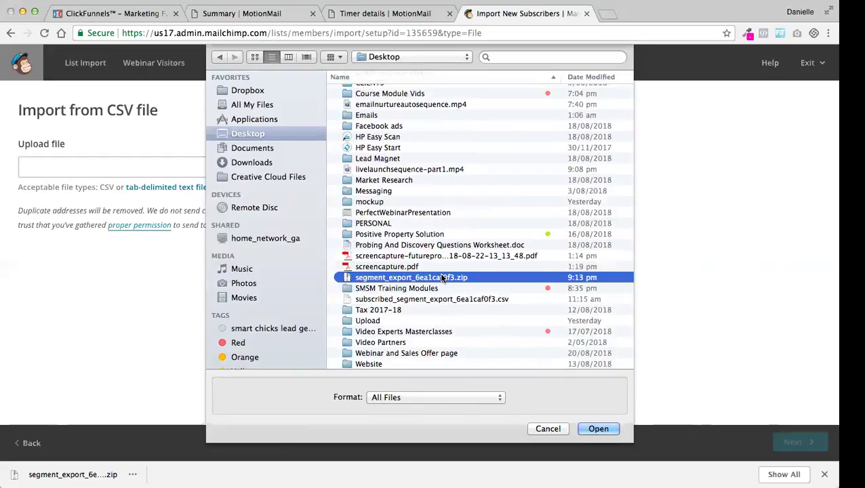
{"action": "left_click", "coordinate": [435, 300]}
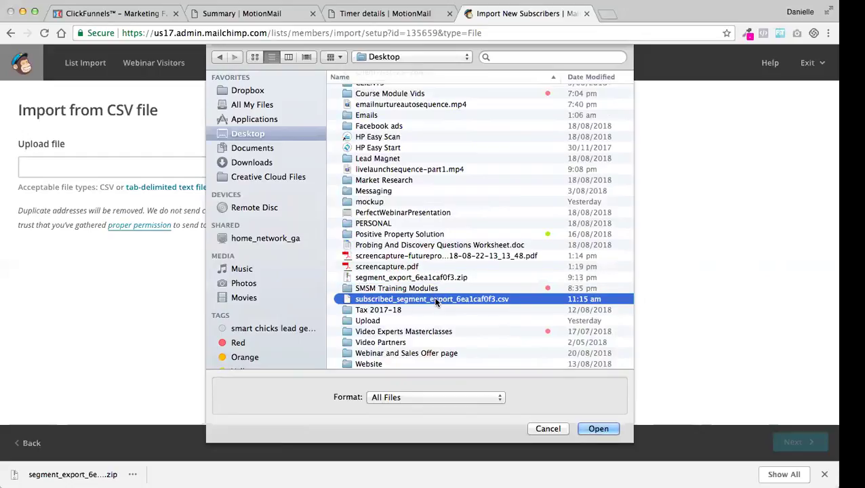
{"action": "double_click", "coordinate": [436, 303]}
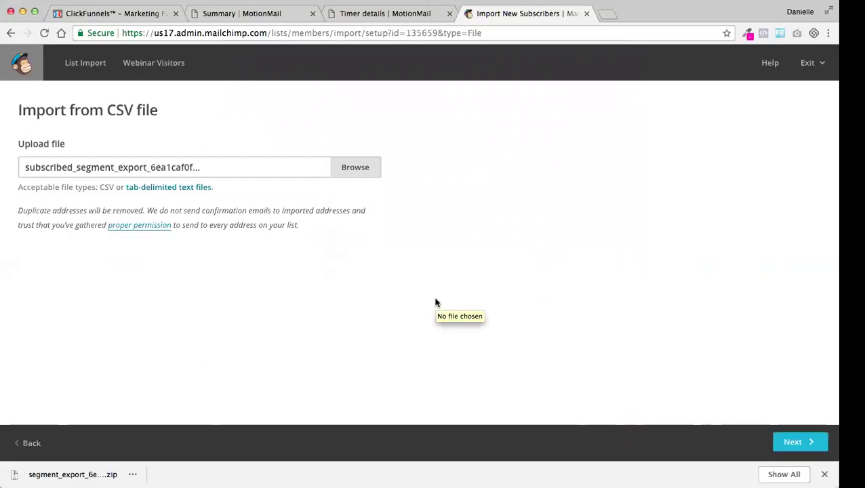
{"action": "left_click", "coordinate": [794, 450]}
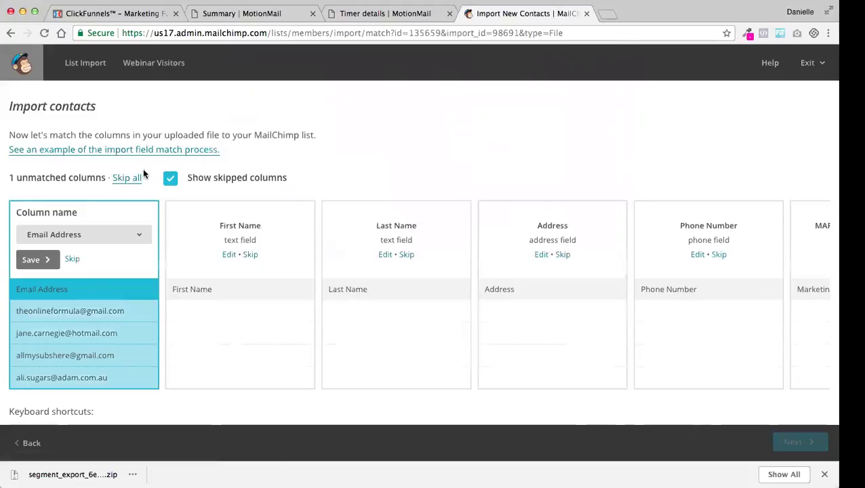
Save the suggested matches for the Email Address, First Name, Last Name, Address, Phone Number and Marketing Permissions columns
{"action": "left_click", "coordinate": [38, 262]}
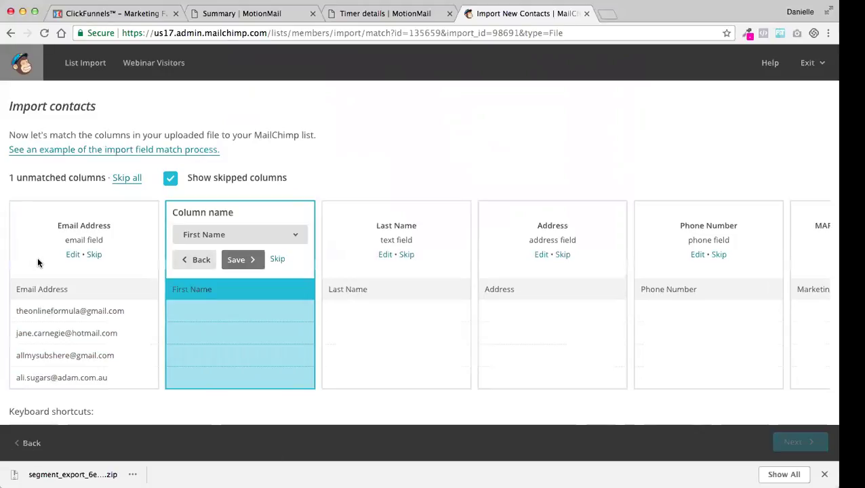
{"action": "left_click", "coordinate": [245, 263]}
{"action": "left_click", "coordinate": [400, 263]}
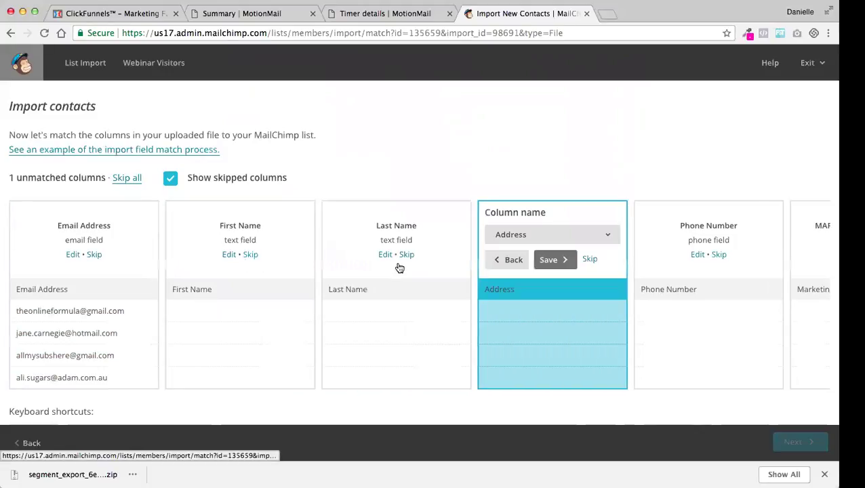
{"action": "left_click", "coordinate": [404, 264]}
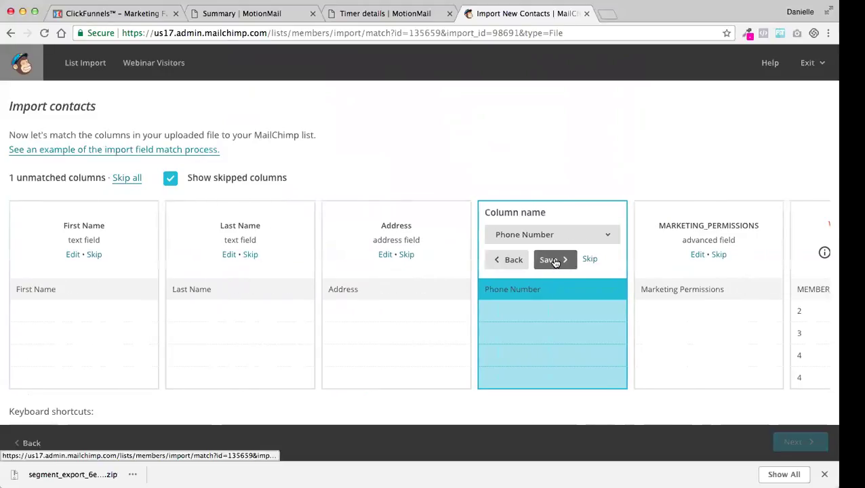
{"action": "left_click", "coordinate": [555, 261]}
{"action": "left_click", "coordinate": [555, 262]}
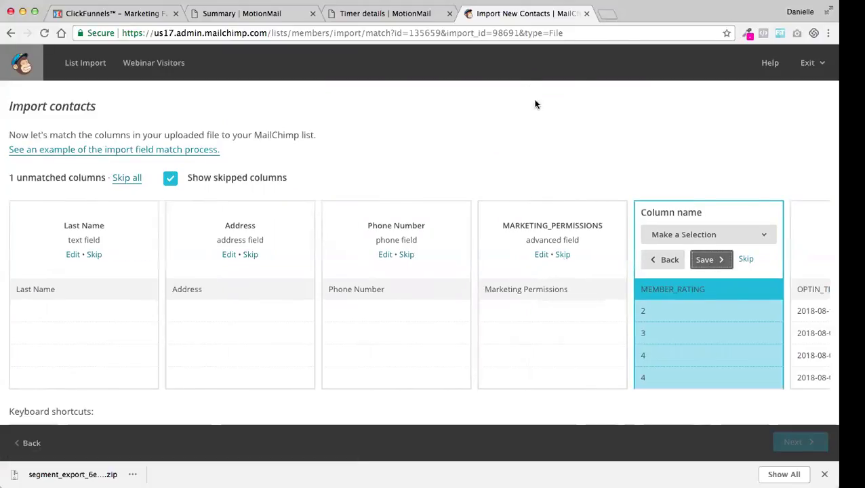
Skip the MEMBER_RATING and OPTIN_TIME columns, accept the suggested matches through CONFIRM_IP, and pass LATITUDE without a match
{"action": "left_click", "coordinate": [745, 262]}
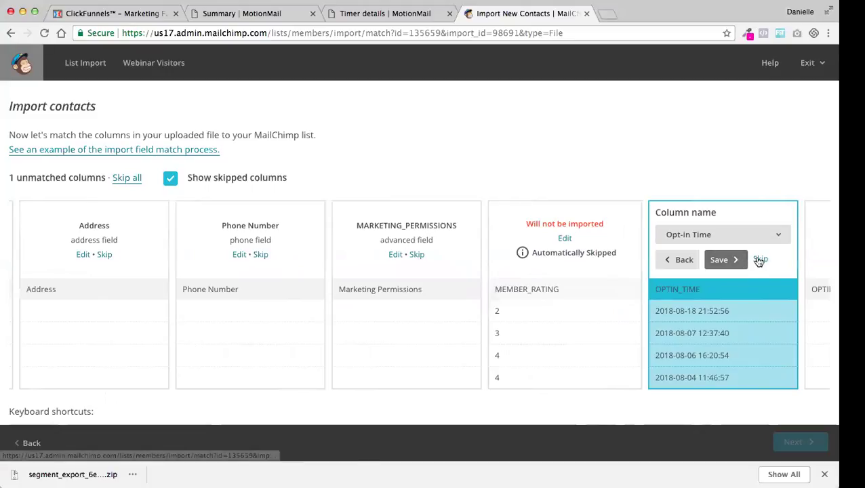
{"action": "left_click", "coordinate": [760, 260]}
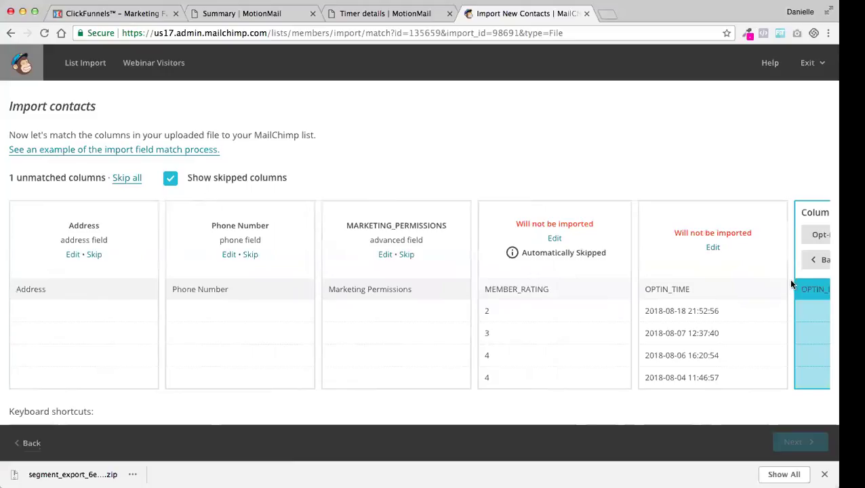
{"action": "key", "text": "Return"}
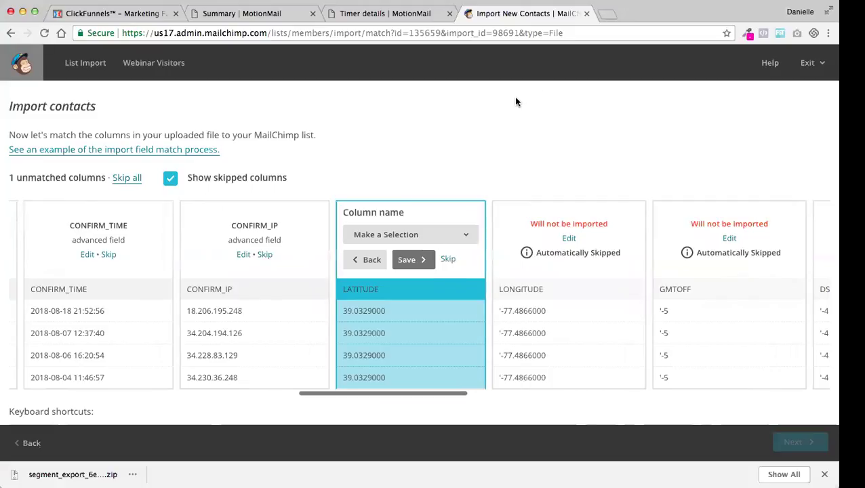
{"action": "scroll", "coordinate": [422, 211], "scroll_direction": "right", "scroll_amount": 1}
{"action": "left_click", "coordinate": [424, 260]}
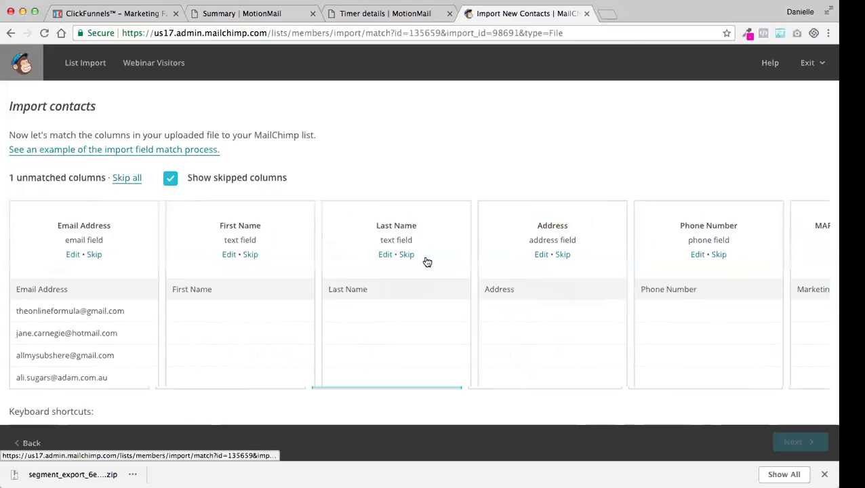
Skip all remaining unmatched columns and import the contacts into the Webinar Visitors list without tags
{"action": "scroll", "coordinate": [427, 262], "scroll_direction": "right", "scroll_amount": 5}
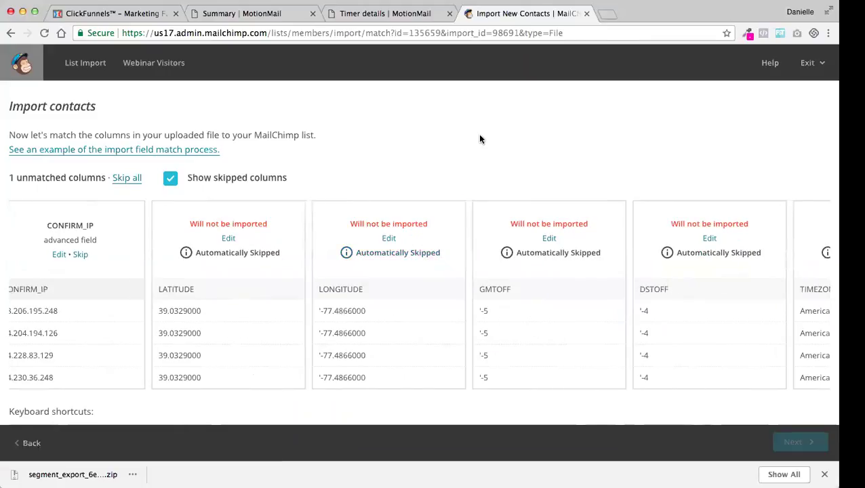
{"action": "left_click", "coordinate": [127, 179]}
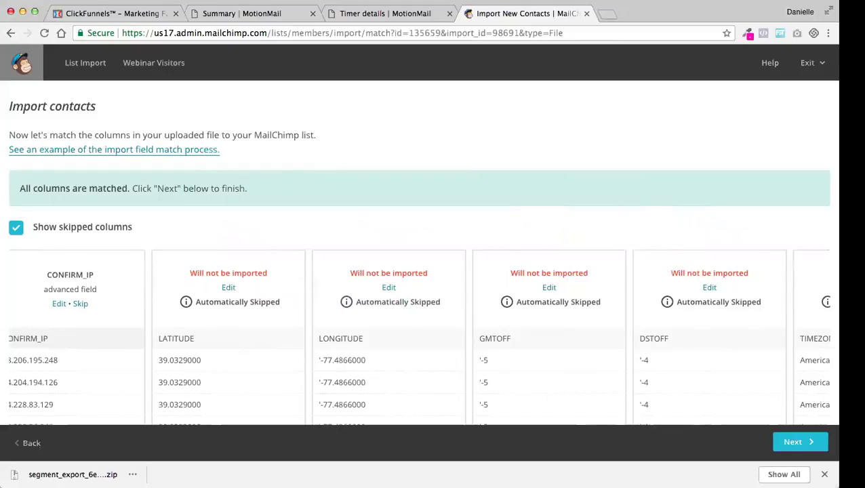
{"action": "left_click", "coordinate": [807, 443]}
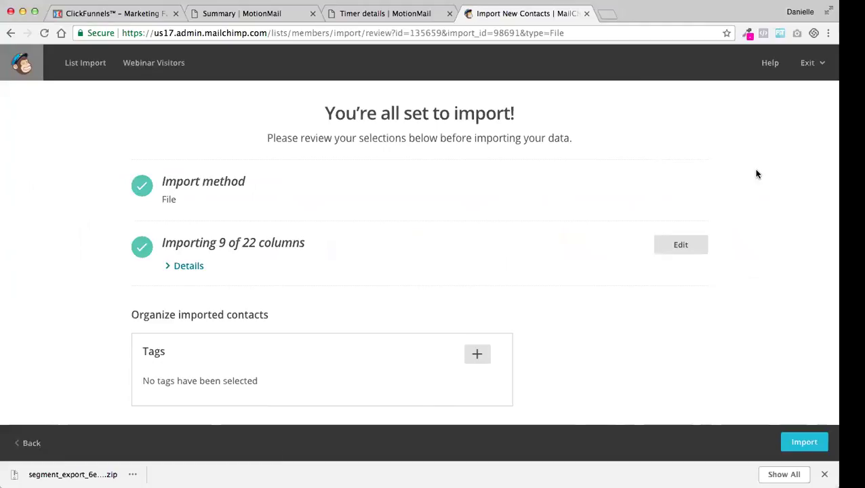
{"action": "left_click", "coordinate": [804, 442]}
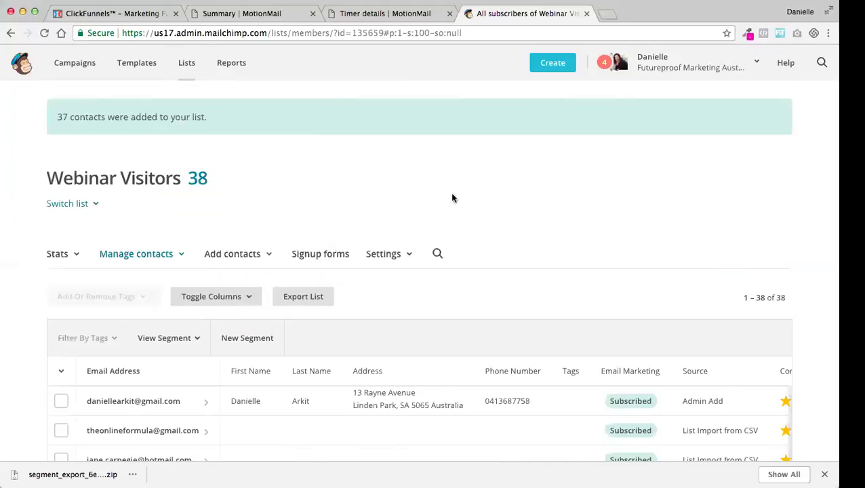
Review the imported contacts in Webinar Visitors, check the lists overview, and reopen the Webinar Visitors list
{"action": "scroll", "coordinate": [824, 322], "scroll_direction": "down", "scroll_amount": 5}
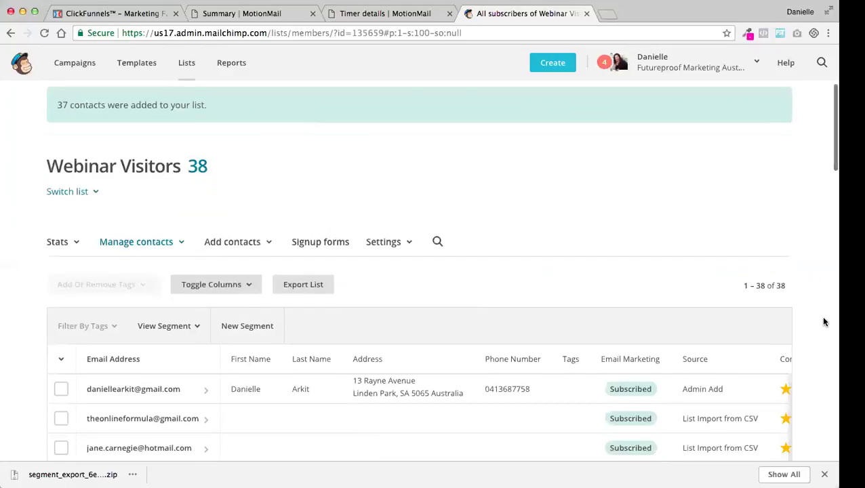
{"action": "scroll", "coordinate": [824, 322], "scroll_direction": "up", "scroll_amount": 3}
{"action": "scroll", "coordinate": [825, 322], "scroll_direction": "up", "scroll_amount": 3}
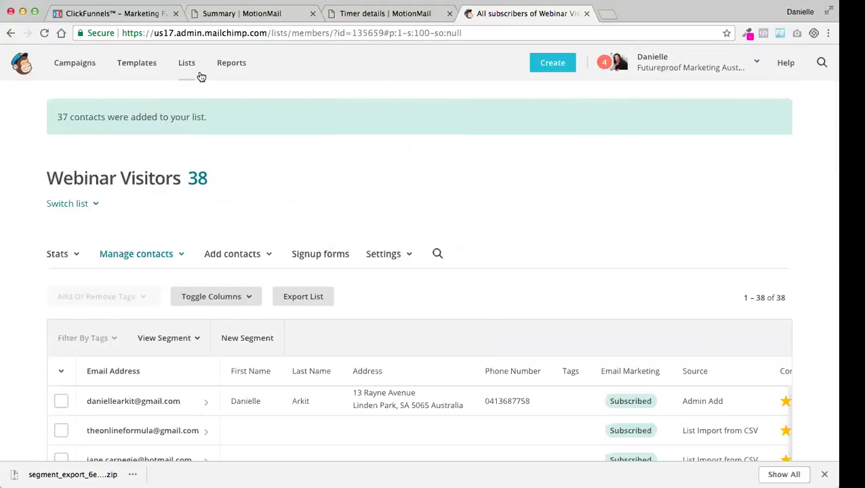
{"action": "left_click", "coordinate": [190, 70]}
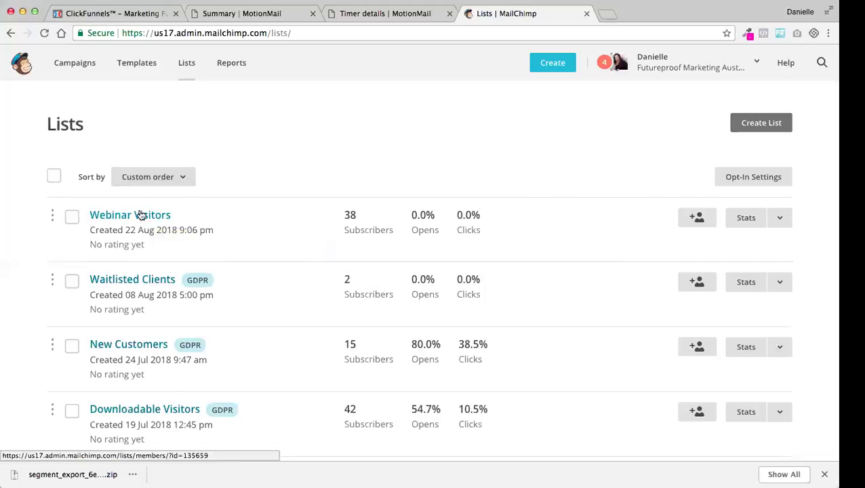
{"action": "left_click", "coordinate": [140, 215]}
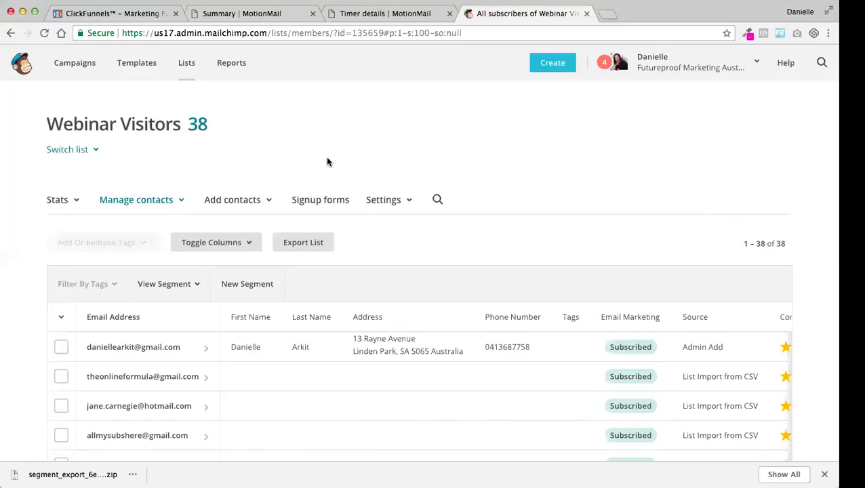
Start a new automated email campaign using the date-based "List added date" recipe
{"action": "left_click", "coordinate": [85, 70]}
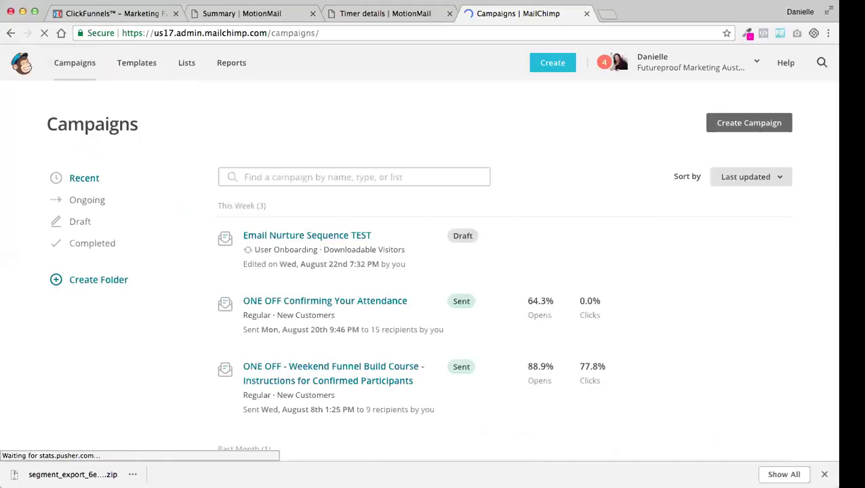
{"action": "left_click", "coordinate": [753, 122]}
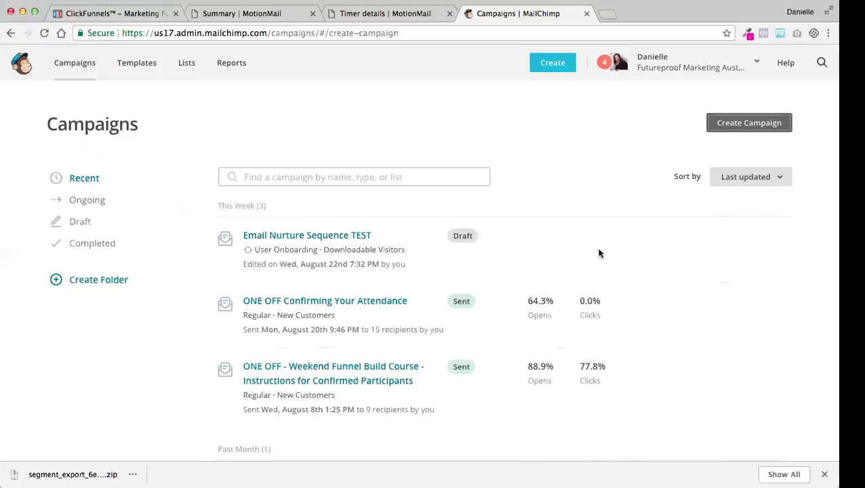
{"action": "left_click", "coordinate": [216, 142]}
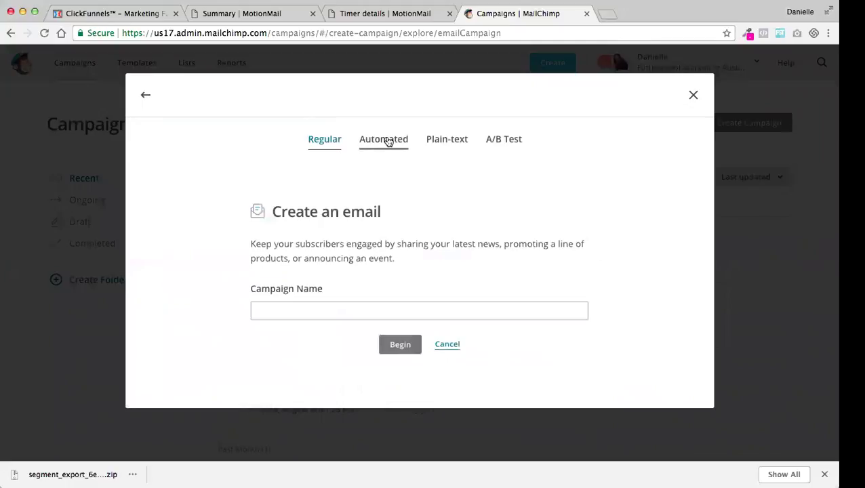
{"action": "left_click", "coordinate": [388, 141]}
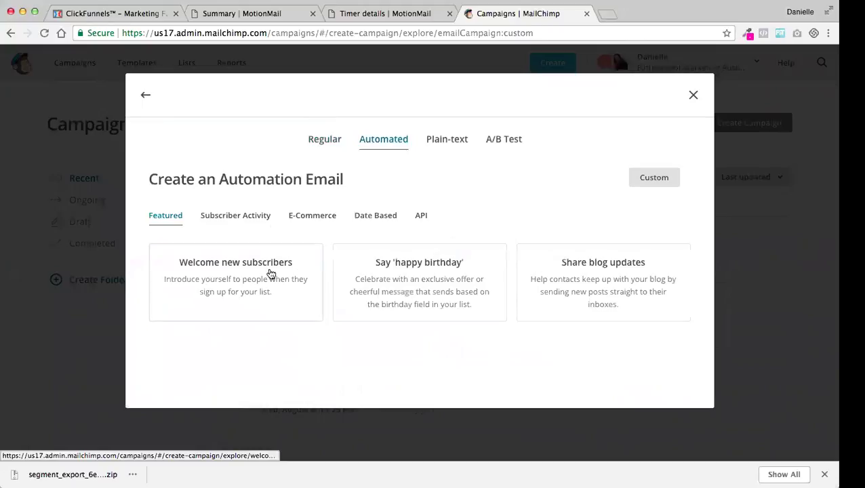
{"action": "left_click", "coordinate": [390, 216]}
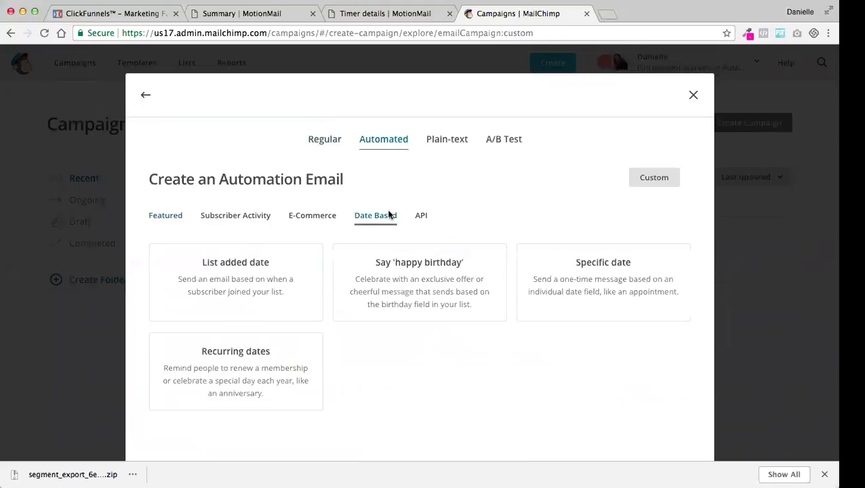
{"action": "left_click", "coordinate": [265, 280]}
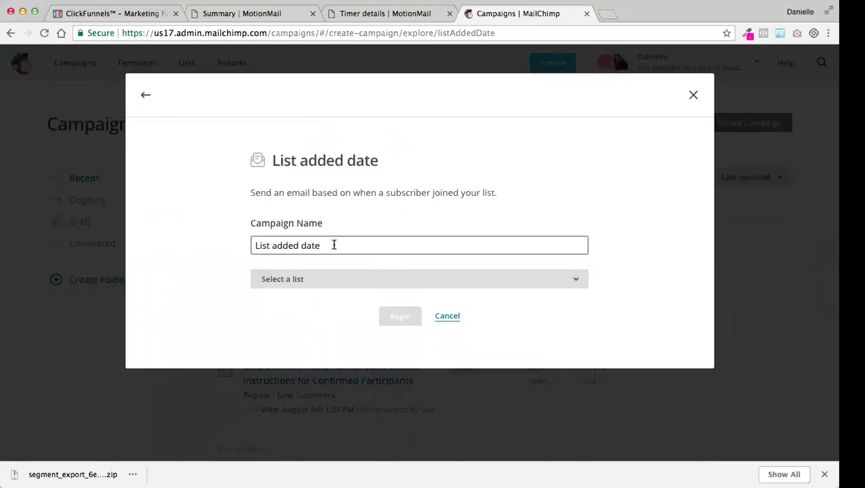
Name the campaign "Live Launch Sequence", assign it to the Webinar Visitors list, and begin building the workflow
{"action": "left_click_drag", "start_coordinate": [334, 245], "coordinate": [246, 249]}
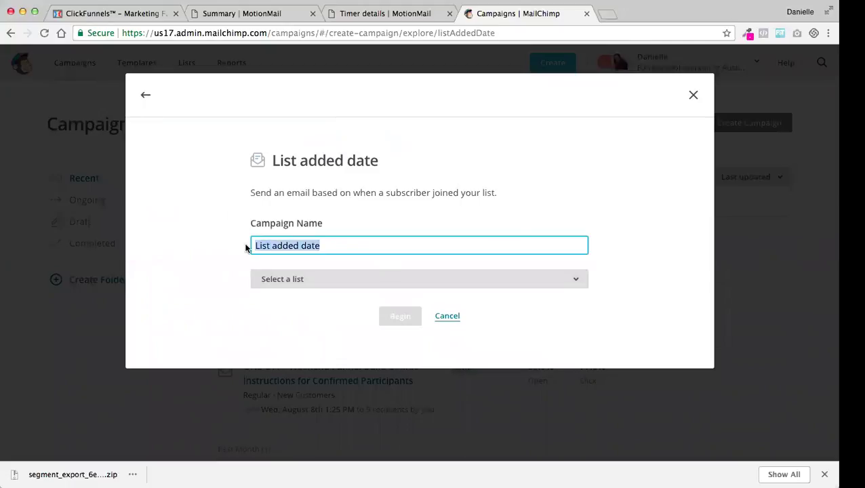
{"action": "type", "text": "Live"}
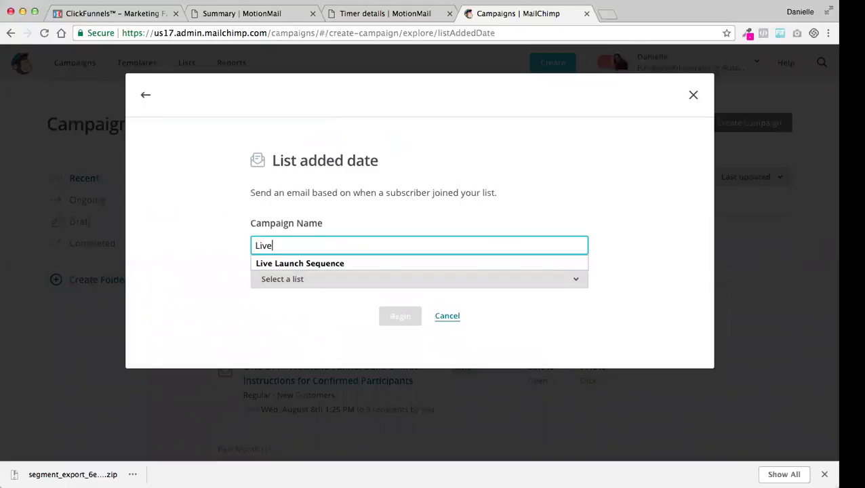
{"action": "left_click", "coordinate": [299, 264]}
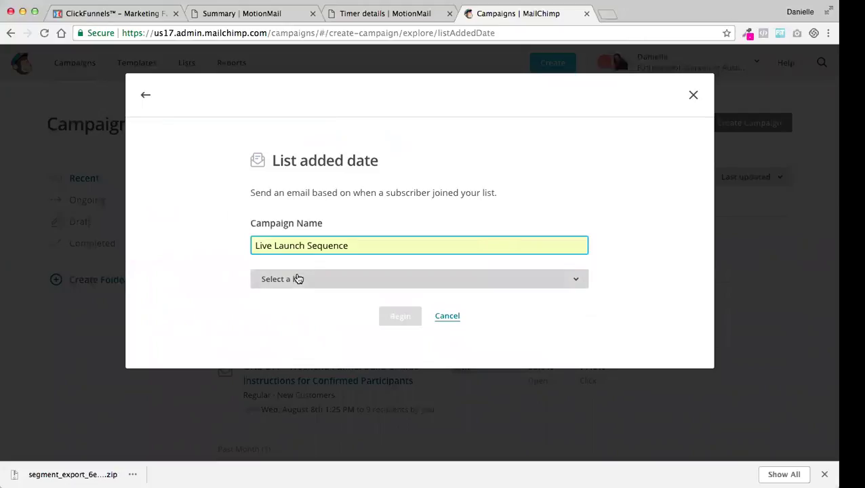
{"action": "left_click", "coordinate": [298, 279]}
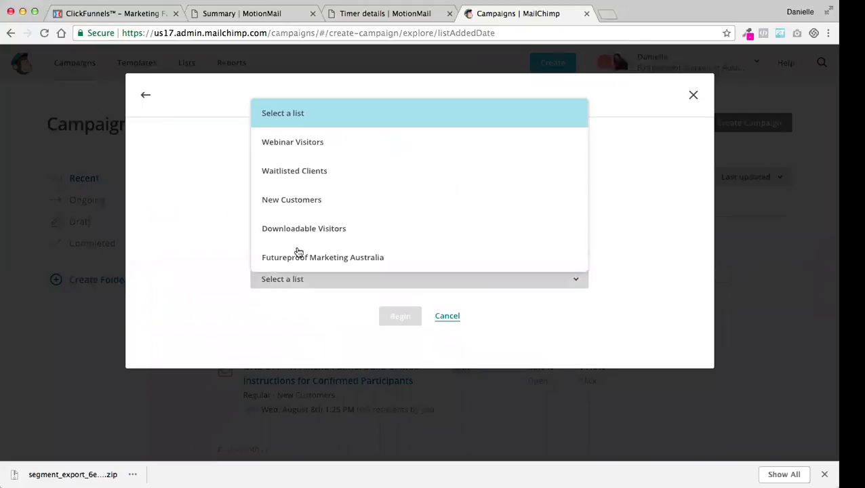
{"action": "left_click", "coordinate": [319, 143]}
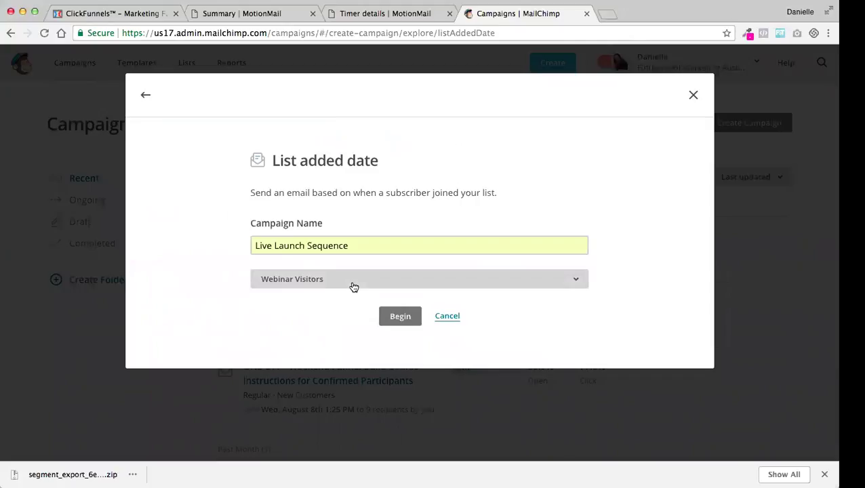
{"action": "left_click", "coordinate": [394, 317]}
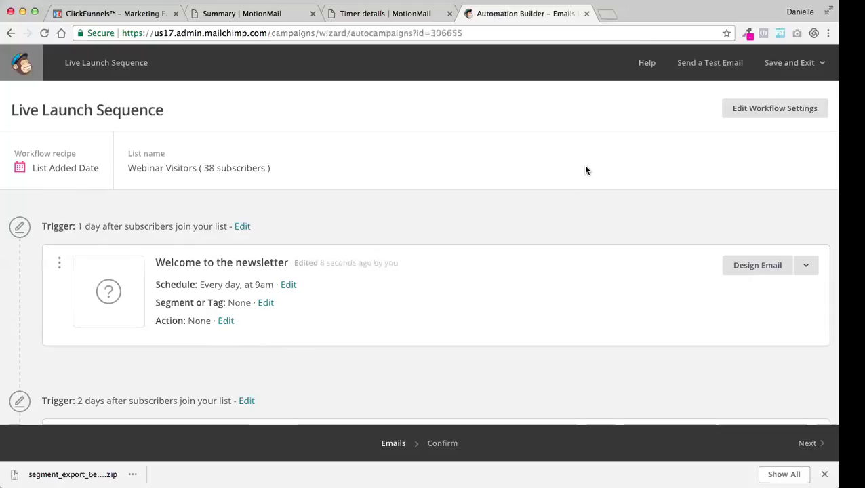
Start designing the workflow's first email and name it "Day 14 – [Announcement <Name of Program> Doors are open + Early Bird Bonus]"
{"action": "left_click", "coordinate": [771, 269]}
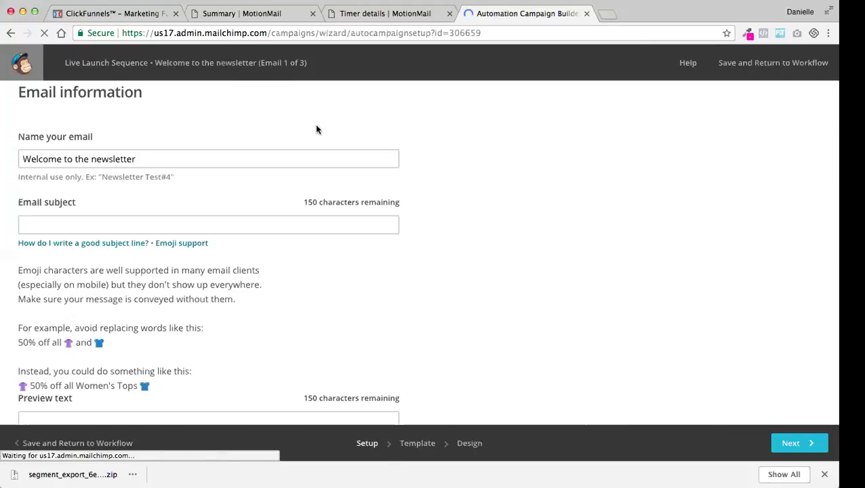
{"action": "left_click", "coordinate": [145, 159]}
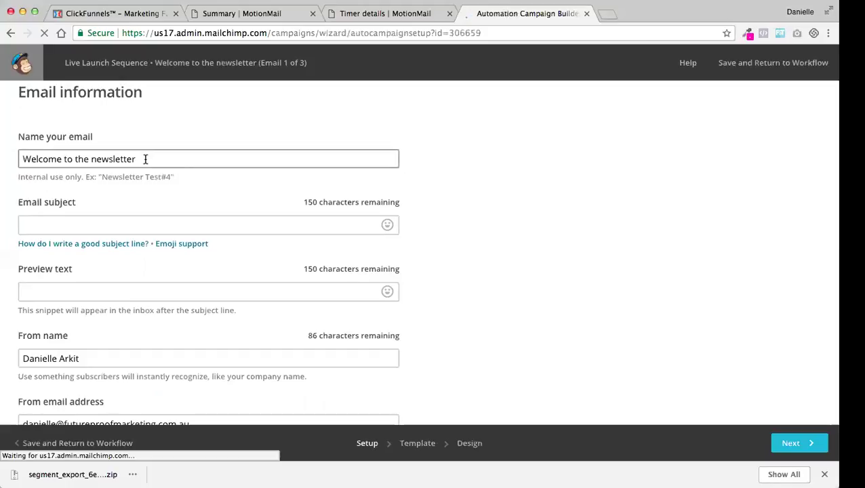
{"action": "key", "text": "super+a"}
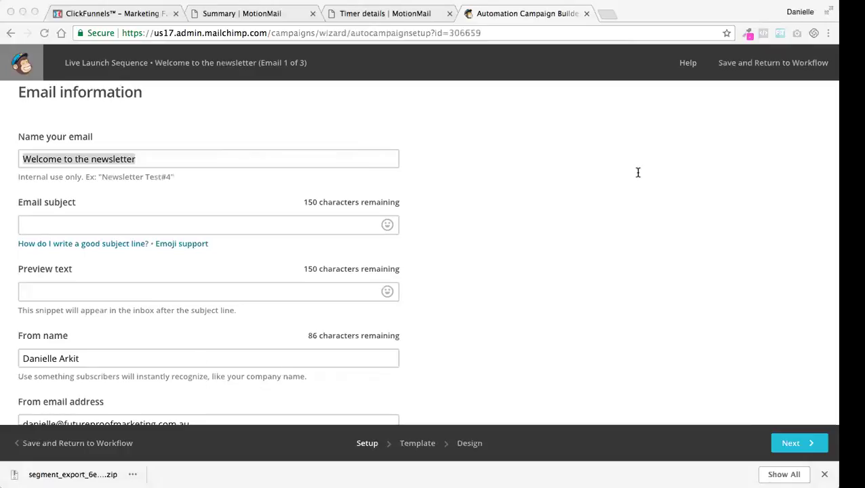
{"action": "left_click", "coordinate": [651, 141]}
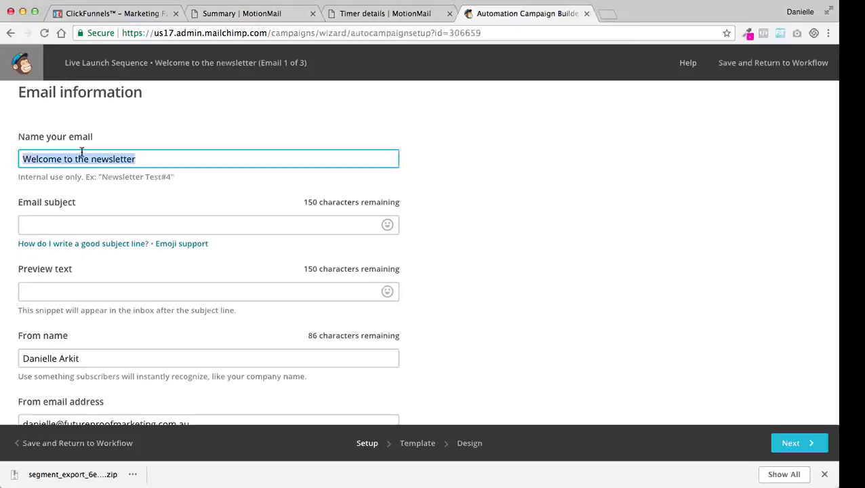
{"action": "type", "text": "Day  14 – [Announcement <Name of Program> Doors are open + Early Bird Bonus]"}
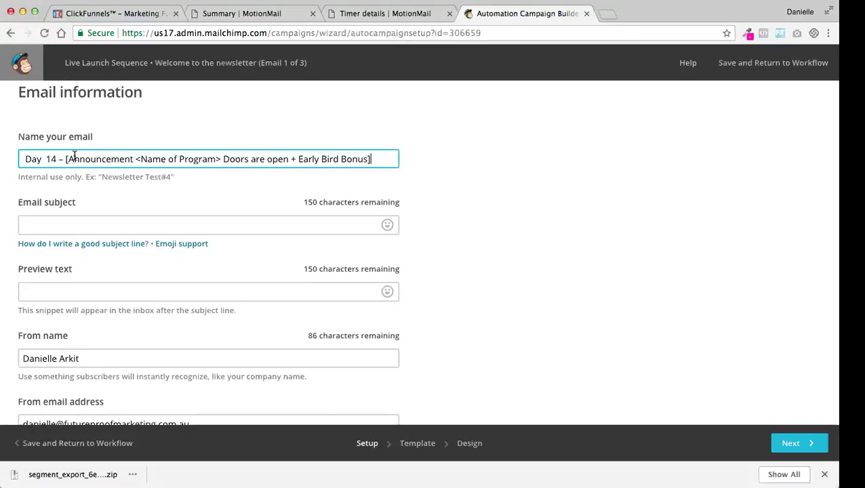
Set the email subject to "[Announcement Social Media Supermum Online Bootcamp - Doors are open + Early Bird Bonus]"
{"action": "left_click", "coordinate": [40, 226]}
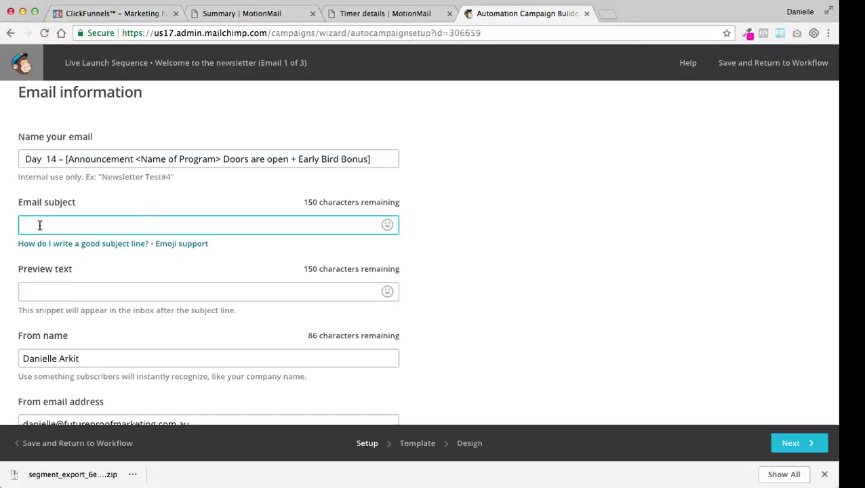
{"action": "type", "text": "Day 14 – [Announcement <Name of Program> Doors are open + Early Bird Bonus]"}
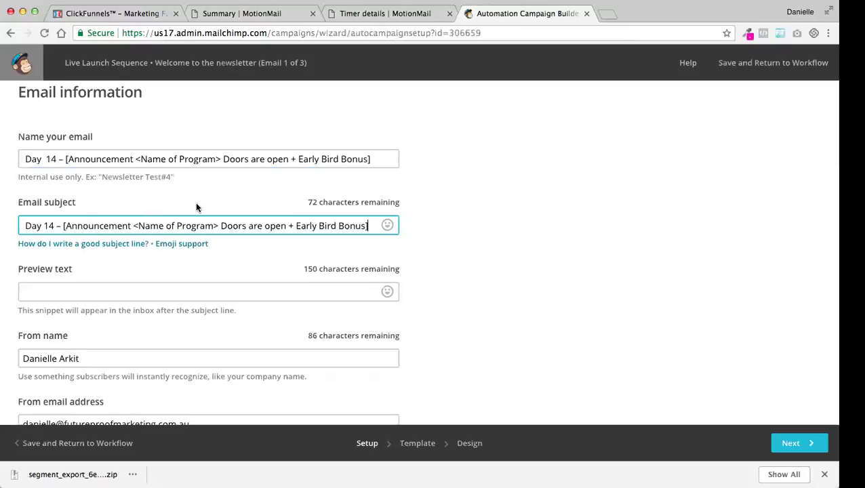
{"action": "left_click", "coordinate": [136, 158]}
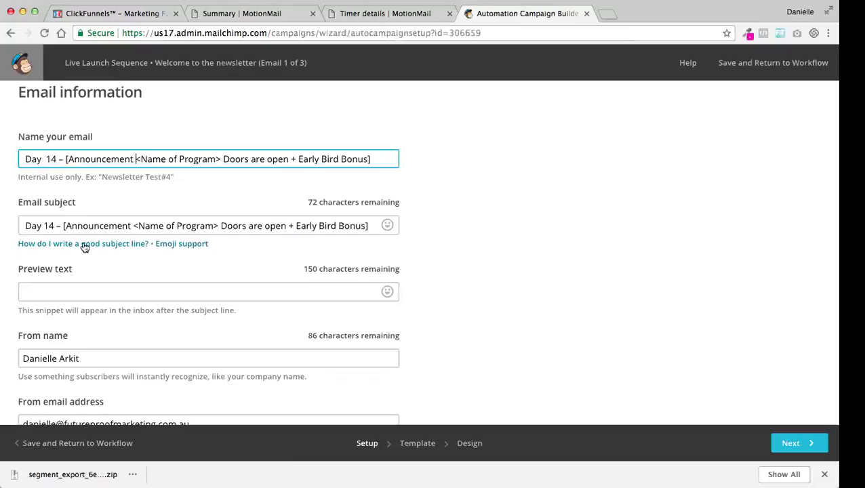
{"action": "left_click_drag", "start_coordinate": [23, 228], "coordinate": [65, 228]}
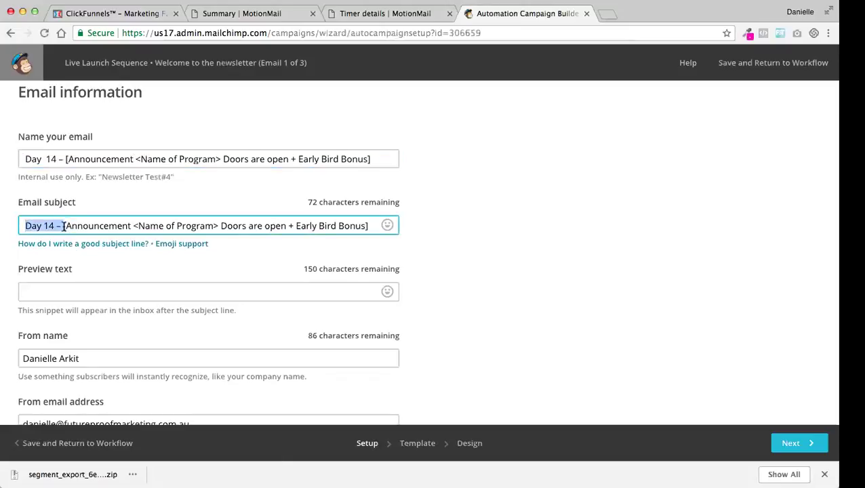
{"action": "key", "text": "BackSpace"}
{"action": "left_click_drag", "start_coordinate": [96, 228], "coordinate": [179, 229]}
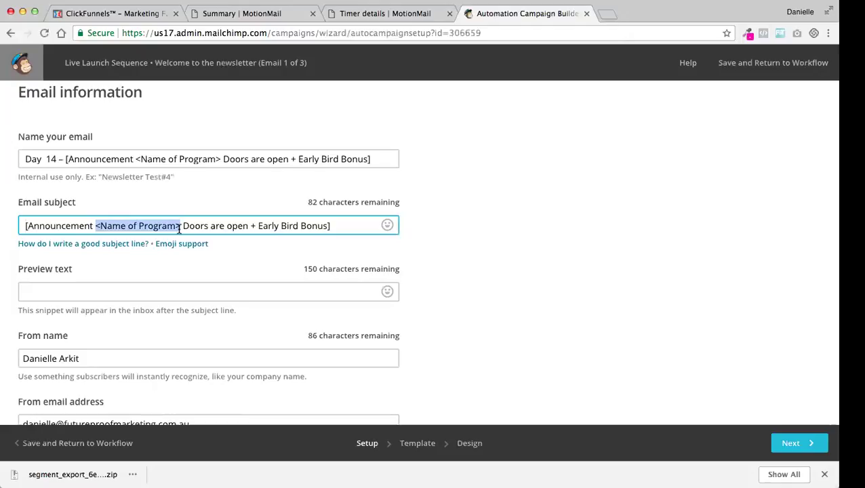
{"action": "type", "text": "Social Media Supermum Online Bootcamp -"}
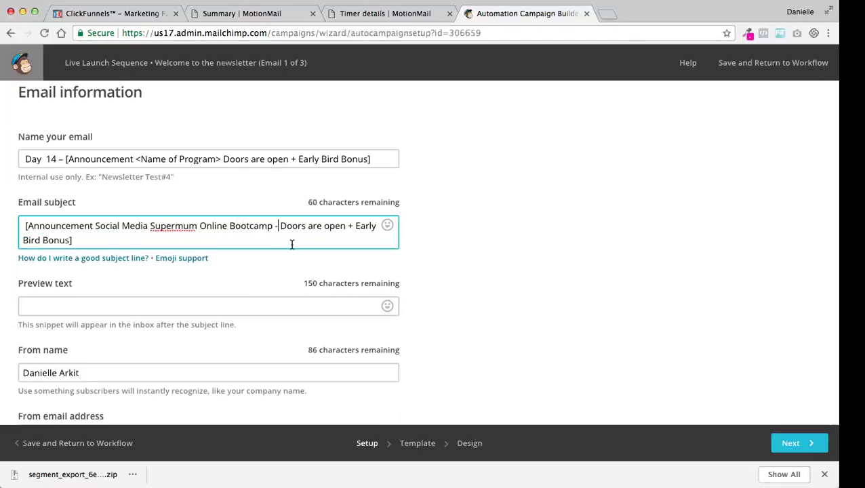
{"action": "left_click", "coordinate": [435, 260]}
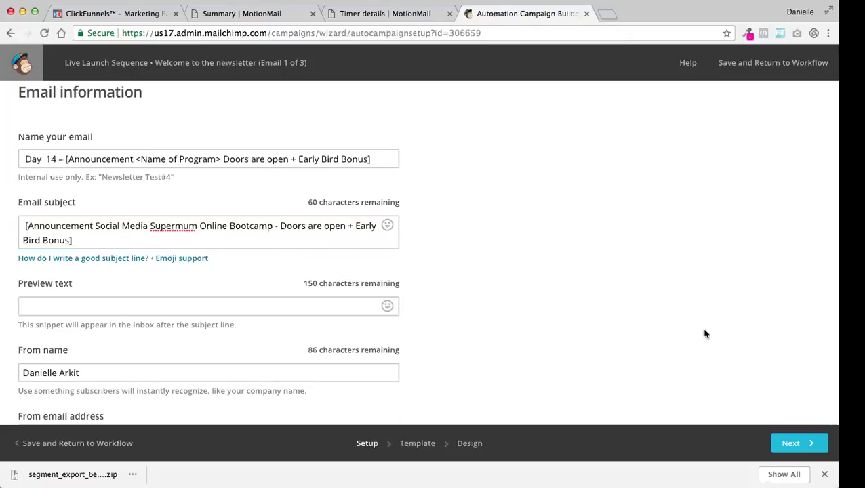
Continue to template selection and choose the Simple Text layout for the email
{"action": "left_click", "coordinate": [811, 445]}
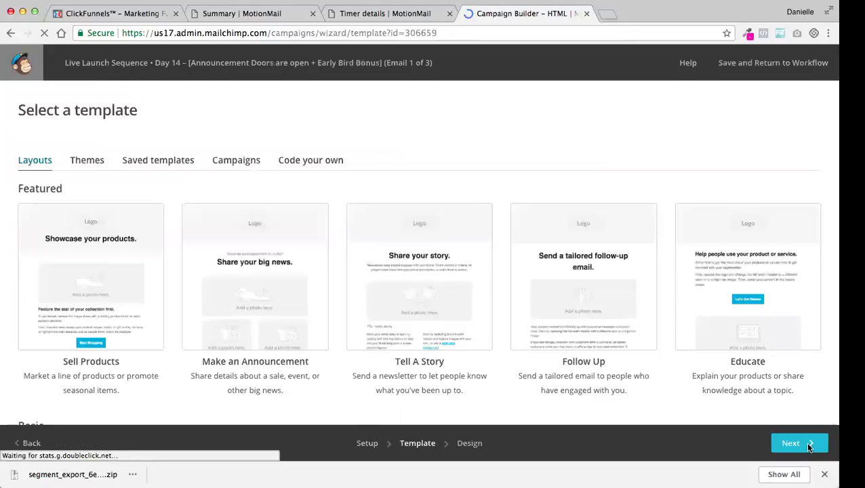
{"action": "scroll", "coordinate": [819, 439], "scroll_direction": "down", "scroll_amount": 4}
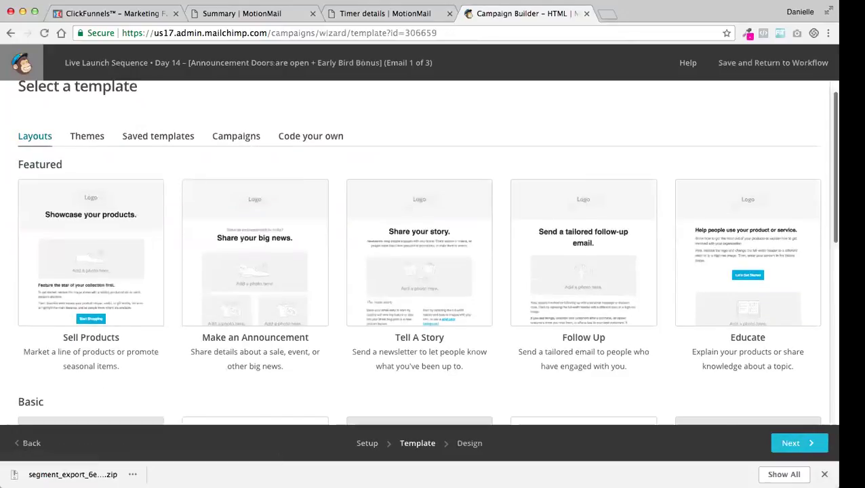
{"action": "scroll", "coordinate": [597, 294], "scroll_direction": "down", "scroll_amount": 10}
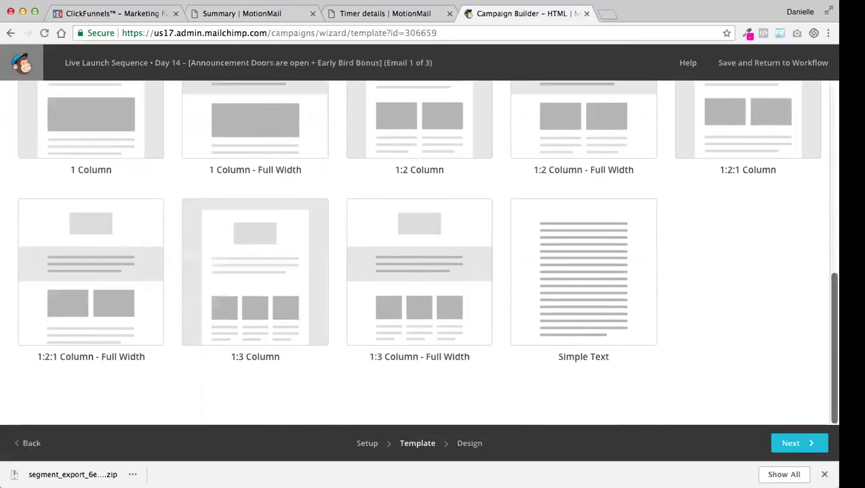
{"action": "left_click", "coordinate": [597, 295]}
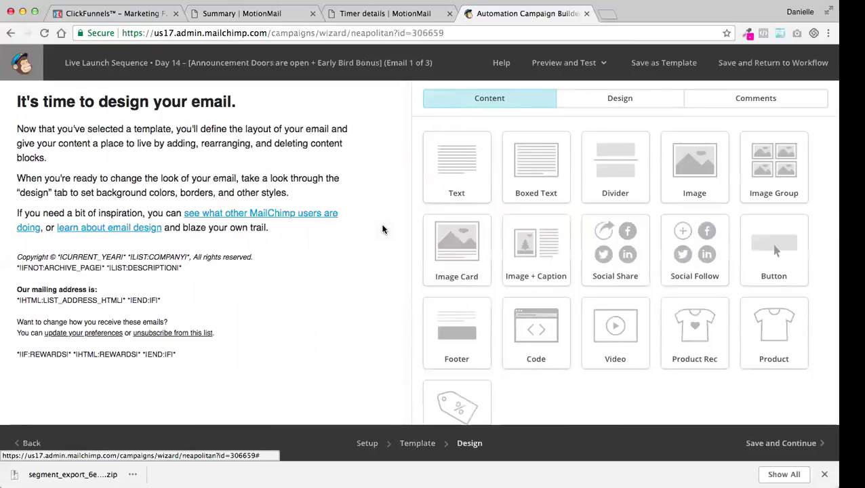
Delete the "It's time to design your email." heading block from the email
{"action": "mouse_move", "coordinate": [324, 108]}
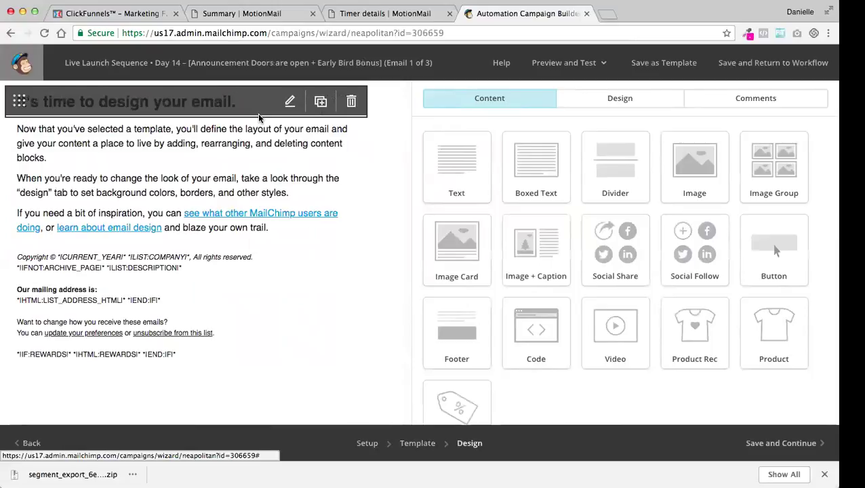
{"action": "left_click", "coordinate": [352, 102]}
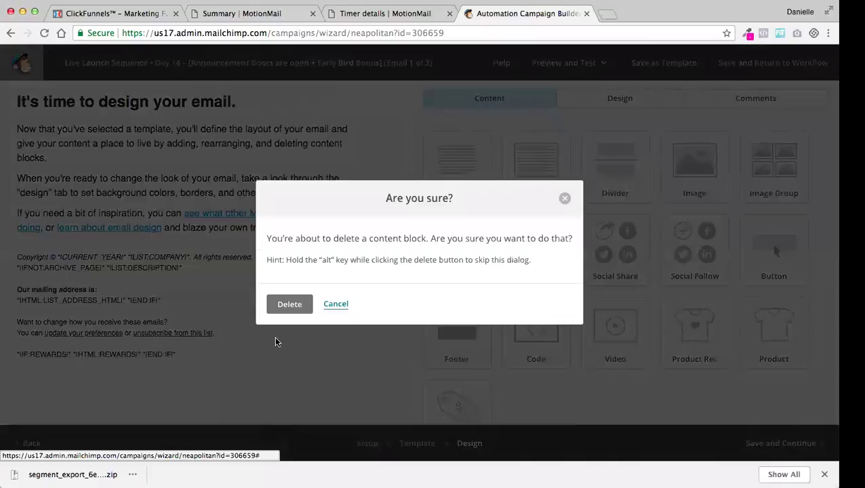
{"action": "left_click", "coordinate": [298, 306]}
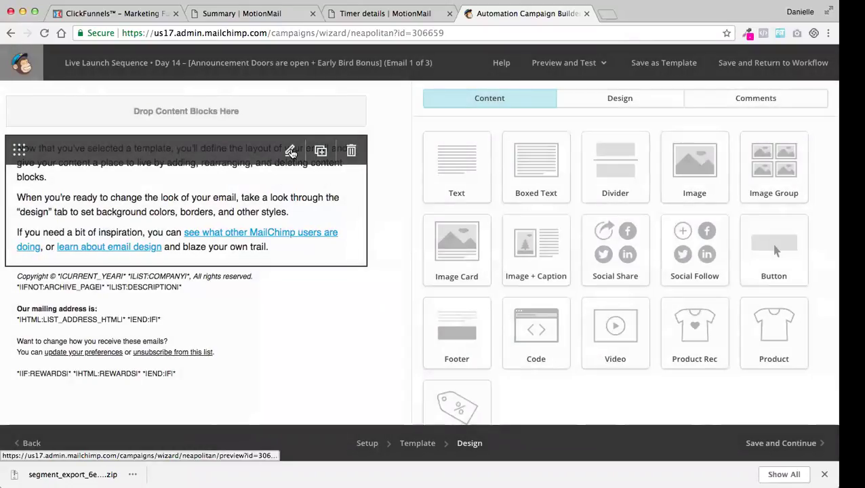
Replace all placeholder text in the remaining body text block with the copied launch email text beginning "Hey <target market segment>"
{"action": "left_click", "coordinate": [290, 150]}
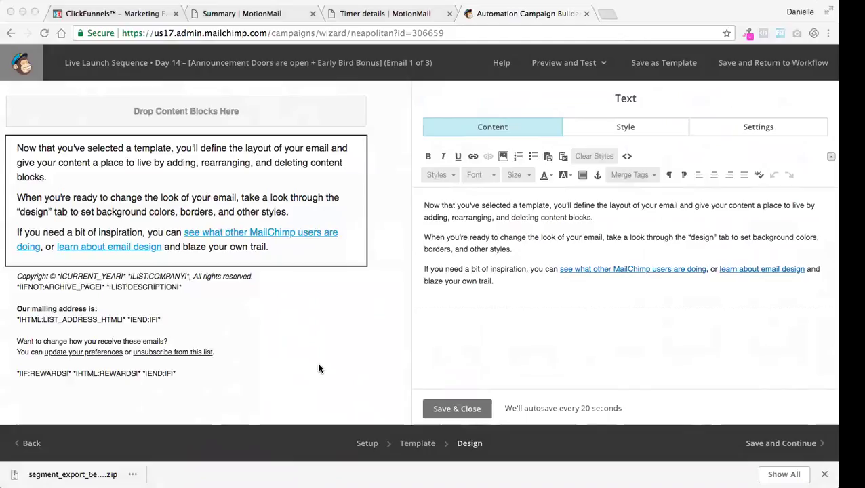
{"action": "left_click", "coordinate": [732, 285]}
{"action": "mouse_move", "coordinate": [212, 194]}
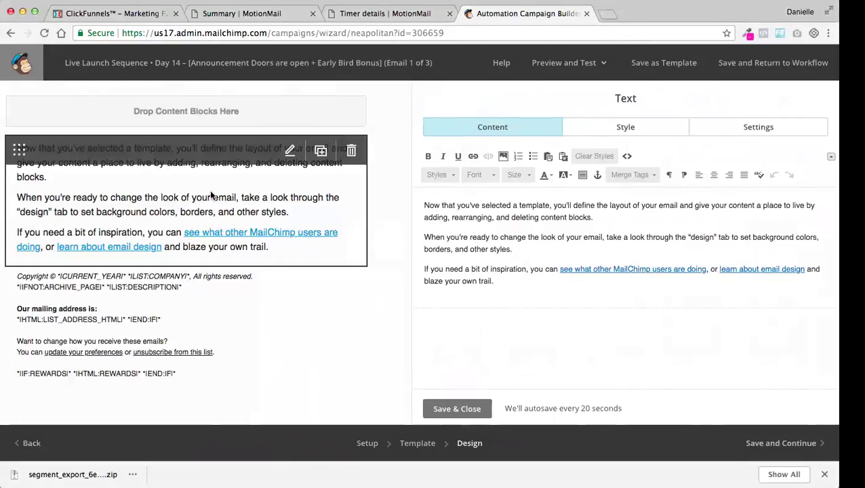
{"action": "left_click_drag", "start_coordinate": [425, 206], "coordinate": [505, 295]}
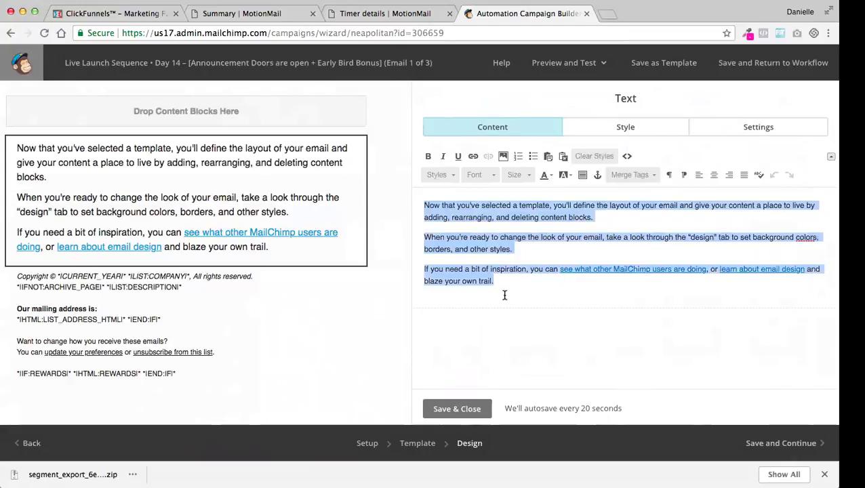
{"action": "key", "text": "super+v"}
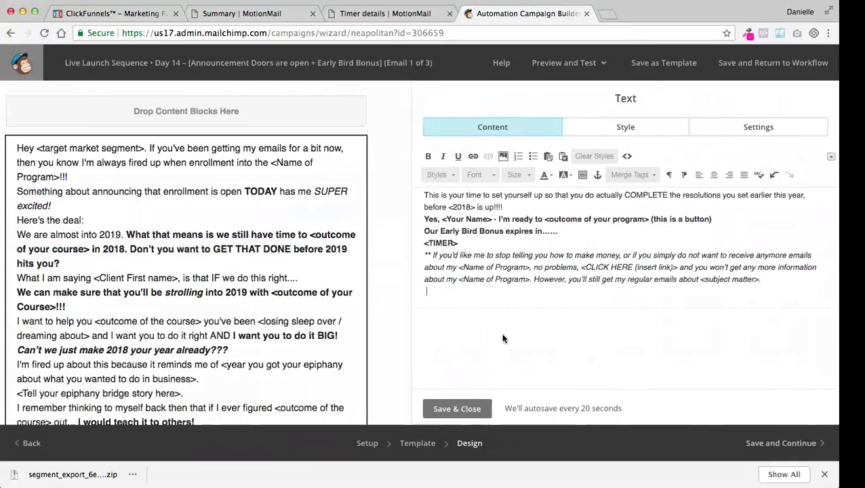
Save the Day 14 announcement email's design and continue back to the Live Launch Sequence workflow
{"action": "scroll", "coordinate": [435, 386], "scroll_direction": "down", "scroll_amount": 10}
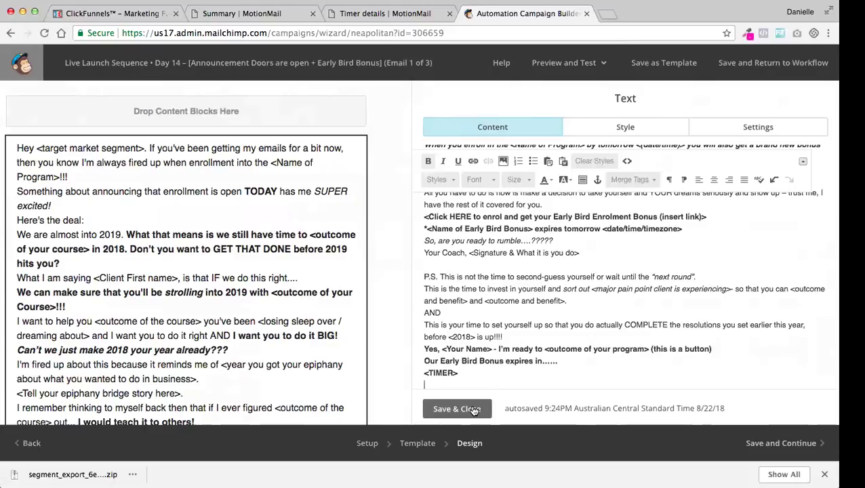
{"action": "left_click", "coordinate": [773, 443]}
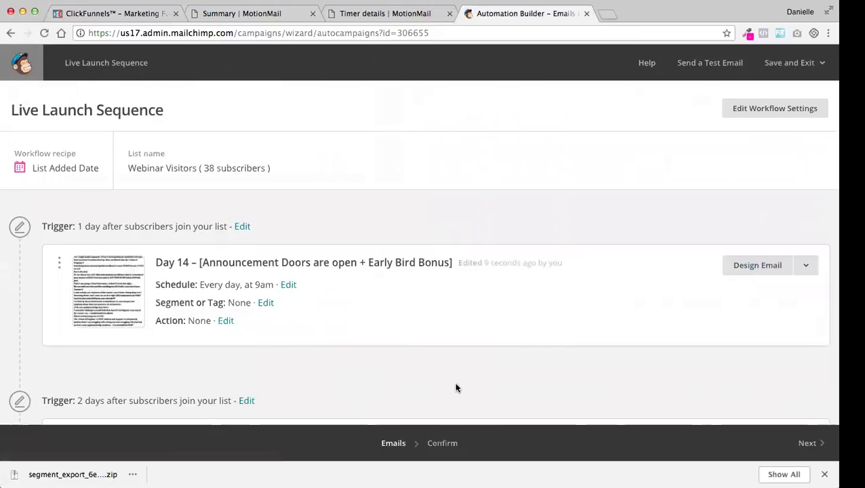
Add two more emails at the end of the Live Launch Sequence, following the Upcoming features email
{"action": "scroll", "coordinate": [456, 388], "scroll_direction": "down", "scroll_amount": 5}
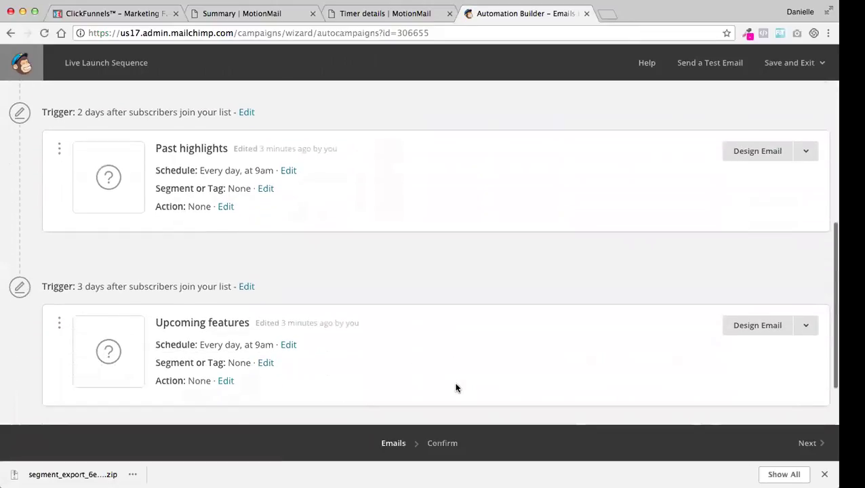
{"action": "scroll", "coordinate": [457, 388], "scroll_direction": "down", "scroll_amount": 1}
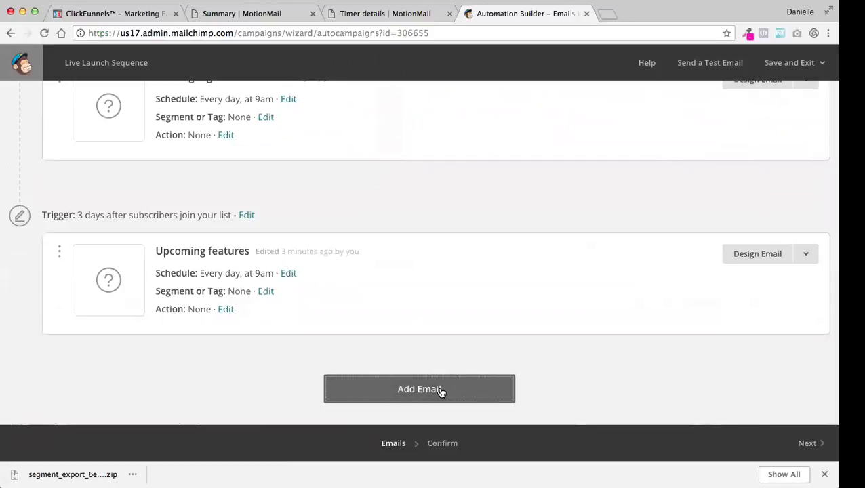
{"action": "left_click", "coordinate": [439, 392]}
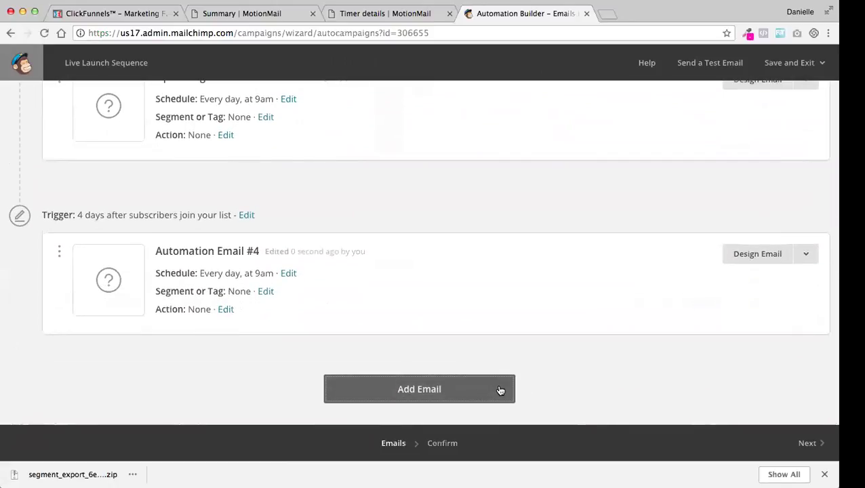
{"action": "left_click", "coordinate": [500, 390]}
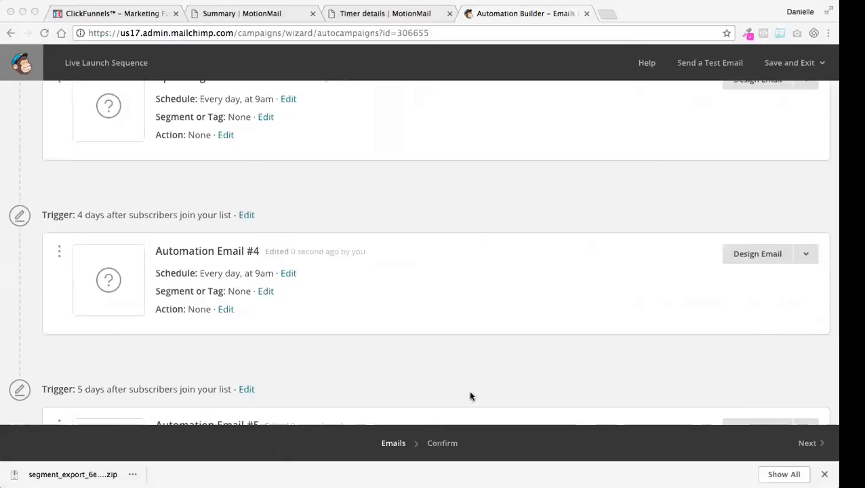
Proceed to the workflow's confirmation page and exit to Campaigns without starting the automation, keeping it as a draft
{"action": "left_click", "coordinate": [817, 445]}
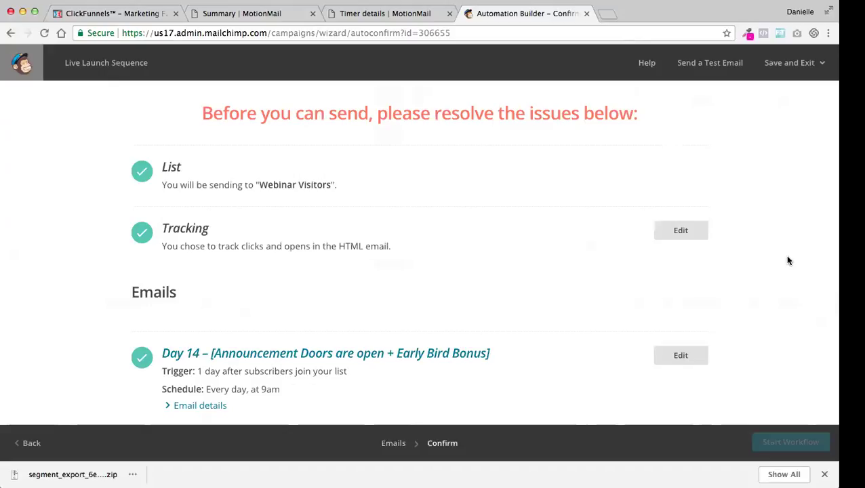
{"action": "left_click", "coordinate": [805, 67]}
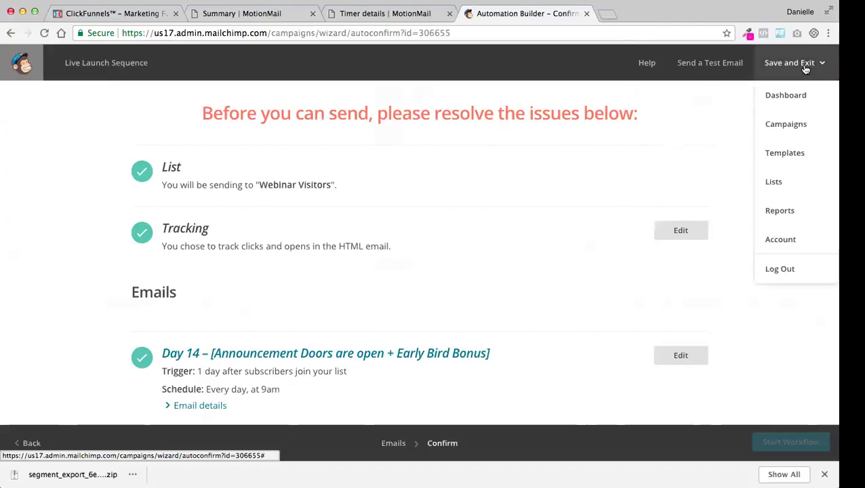
{"action": "left_click", "coordinate": [774, 124]}
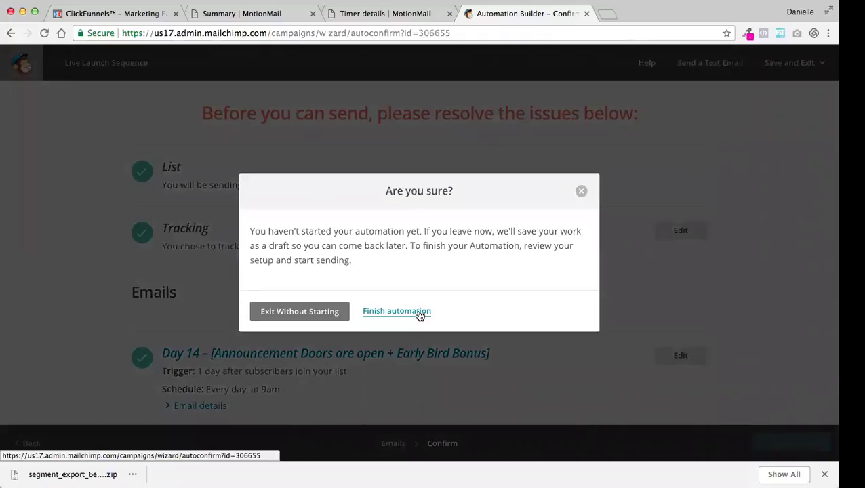
{"action": "left_click", "coordinate": [294, 311]}
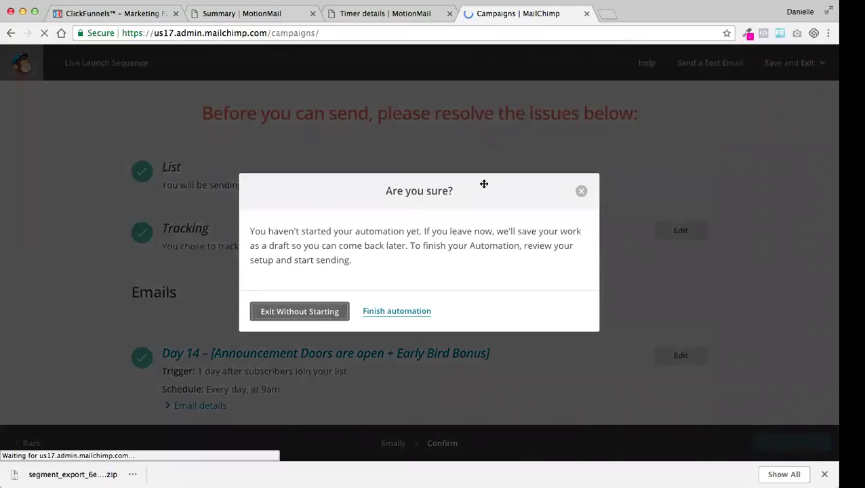